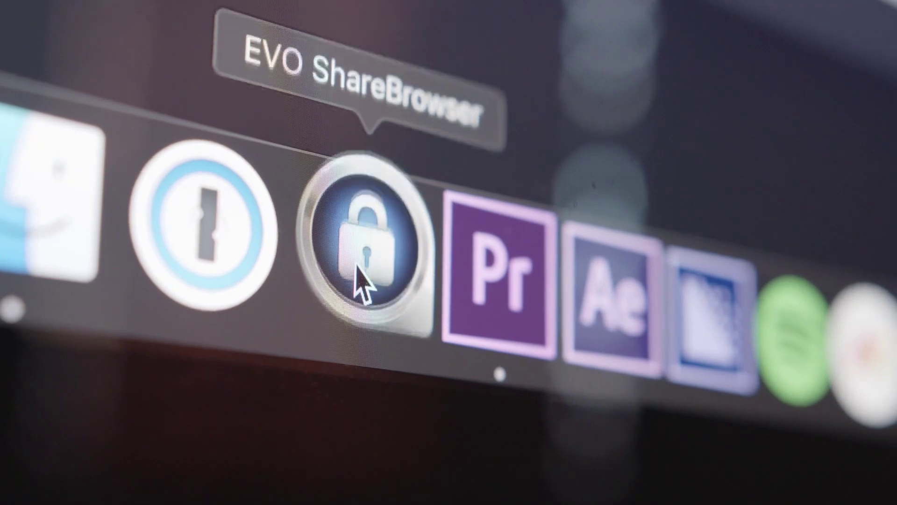
Step: Launch EVO ShareBrowser from the Dock to show the Projects volume's four project folders
click(356, 265)
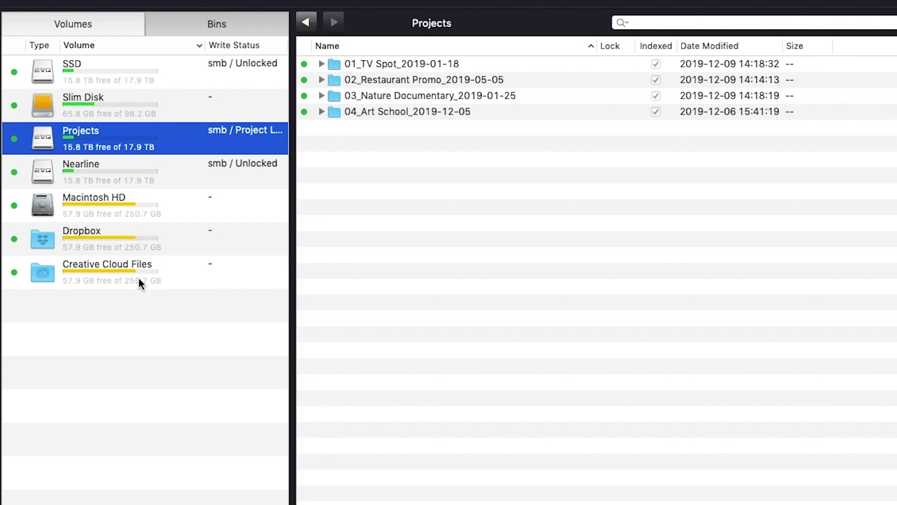
Step: Preview 01-artschool-904-10-26-19.mov from Slim Disk's Video > Cam A folder, then pause it
click(139, 105)
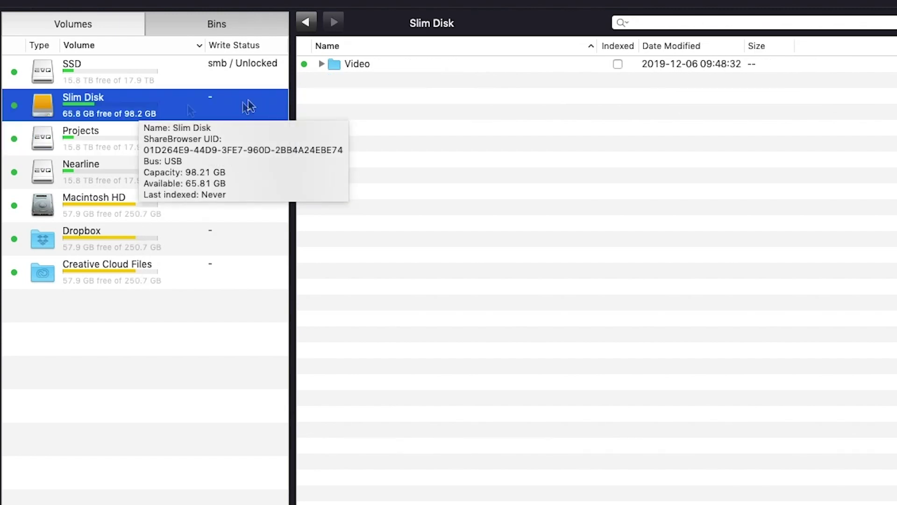
click(321, 63)
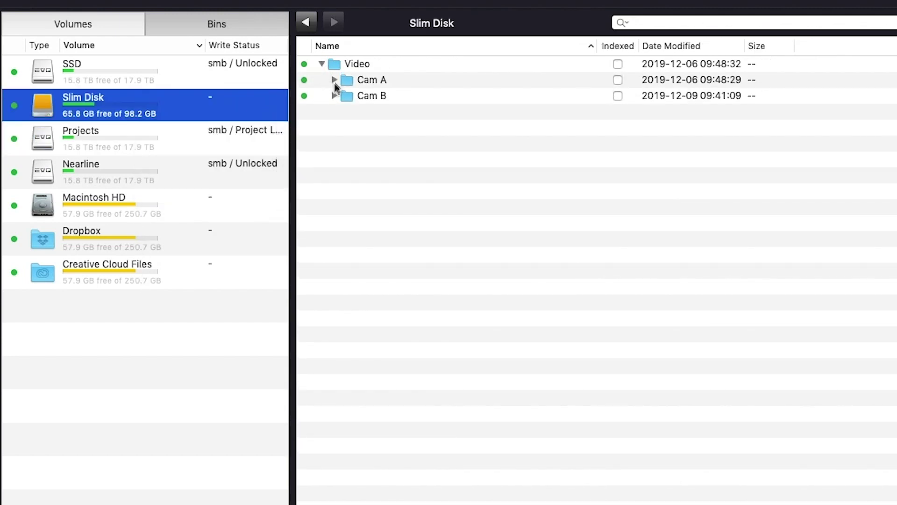
click(335, 79)
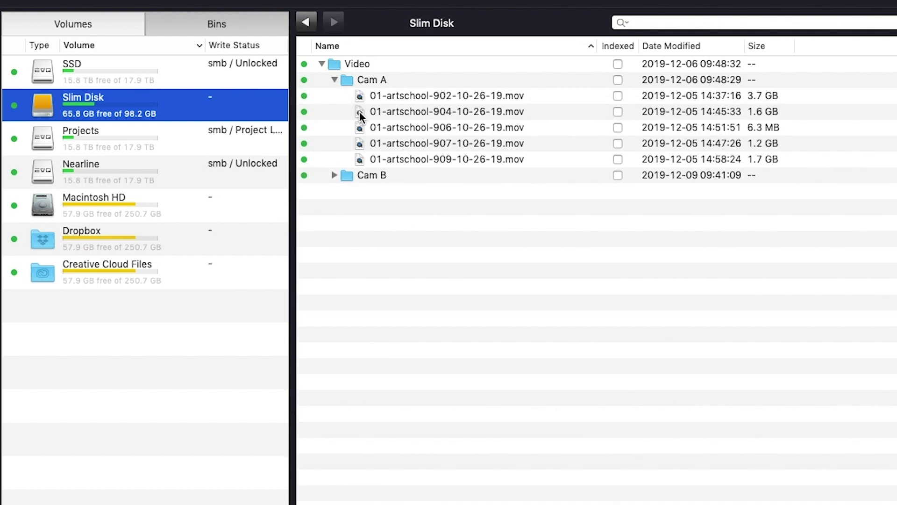
click(362, 112)
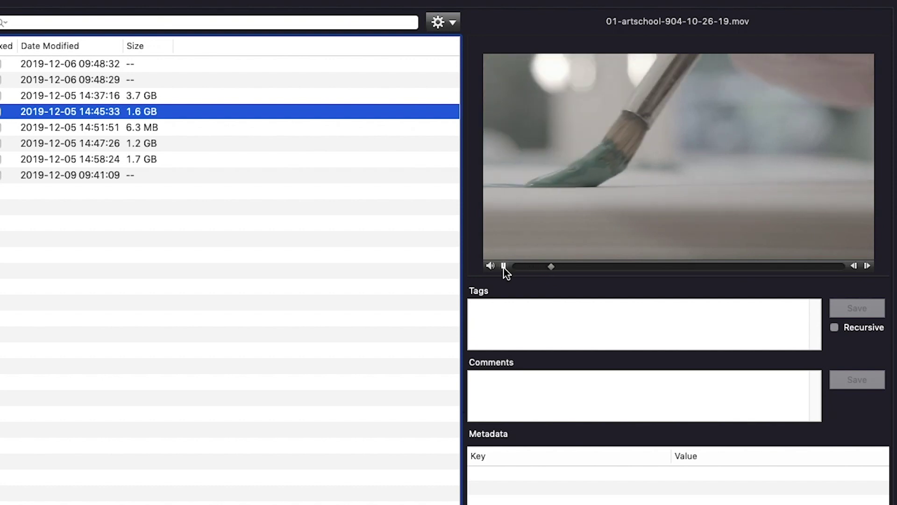
click(504, 266)
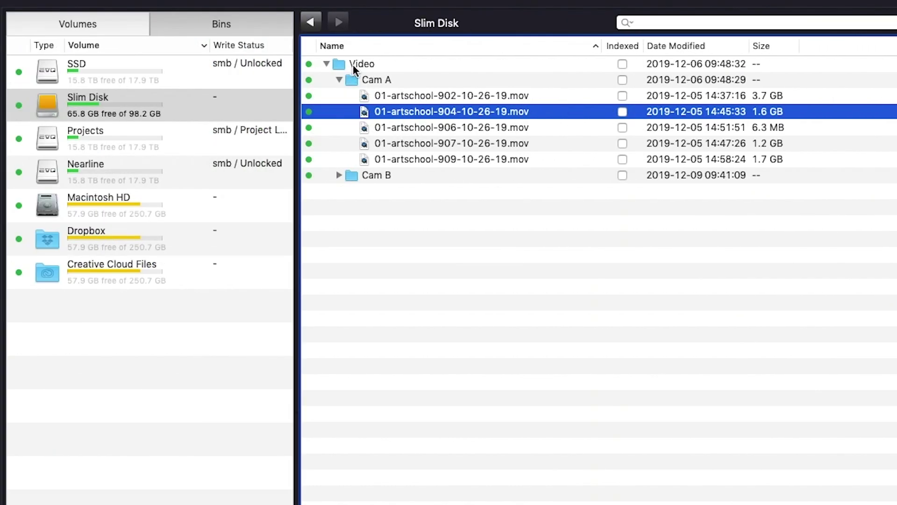
Step: Copy Slim Disk's Video folder and Paste & Verify it into 04_Art School's Media folder on Projects
right_click(353, 68)
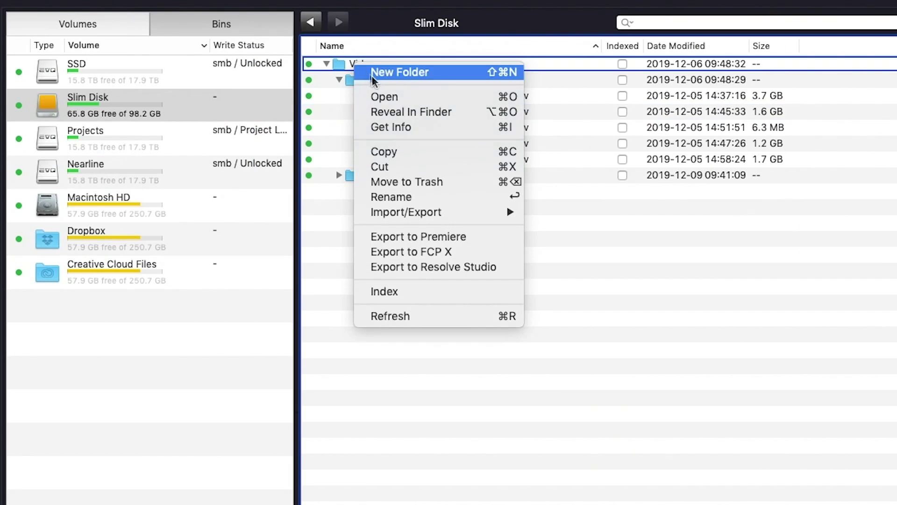
click(395, 152)
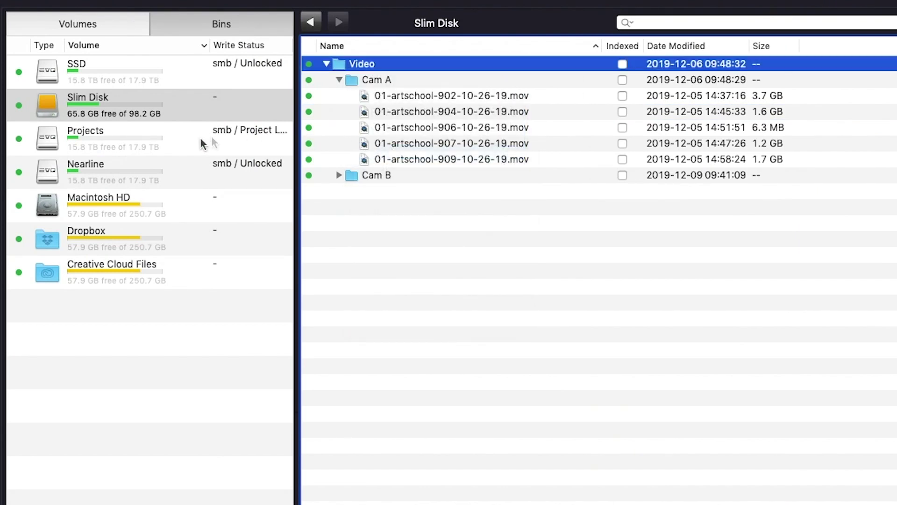
click(189, 143)
click(326, 111)
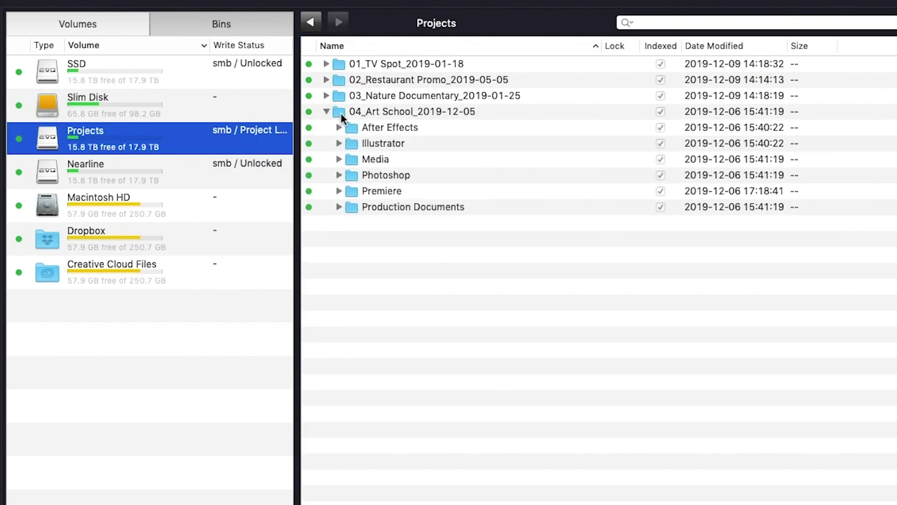
click(339, 159)
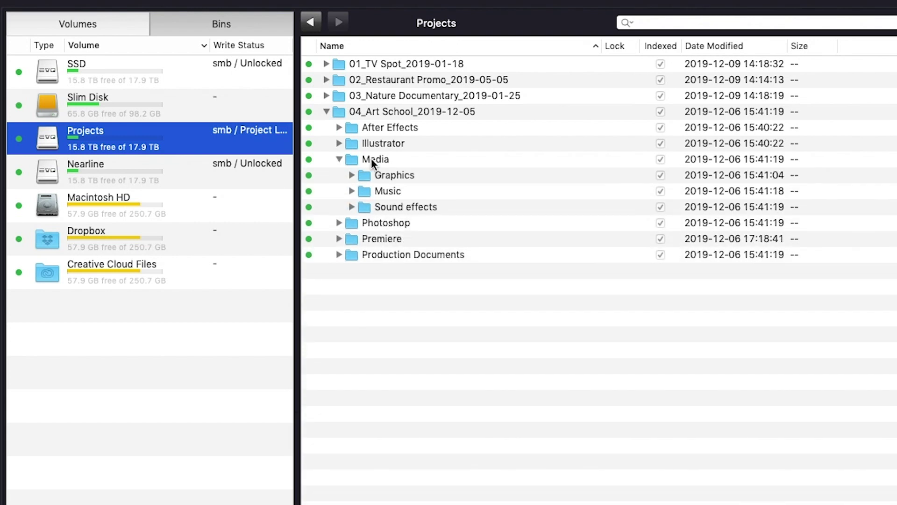
right_click(372, 160)
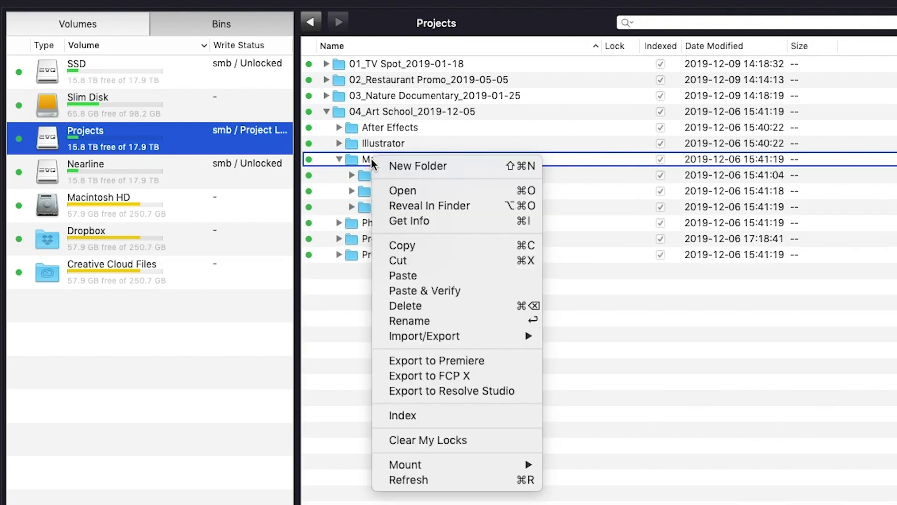
click(425, 290)
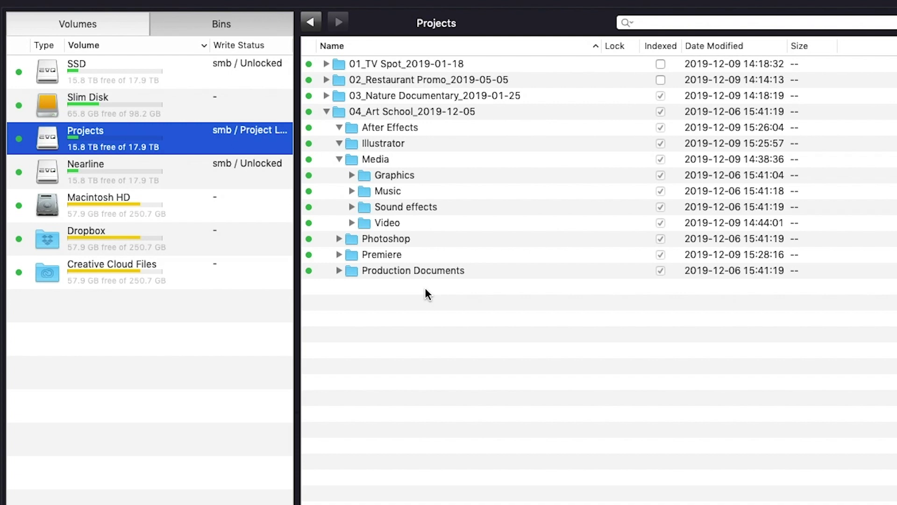
click(74, 7)
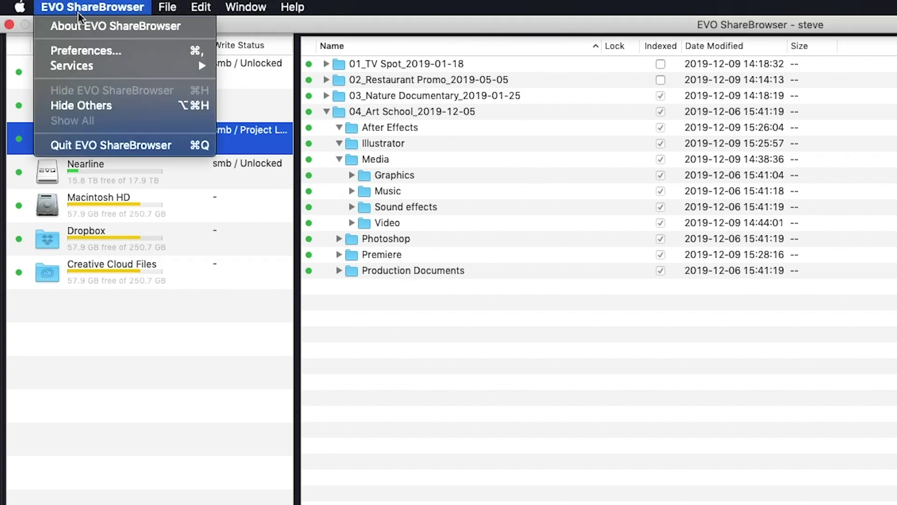
click(86, 53)
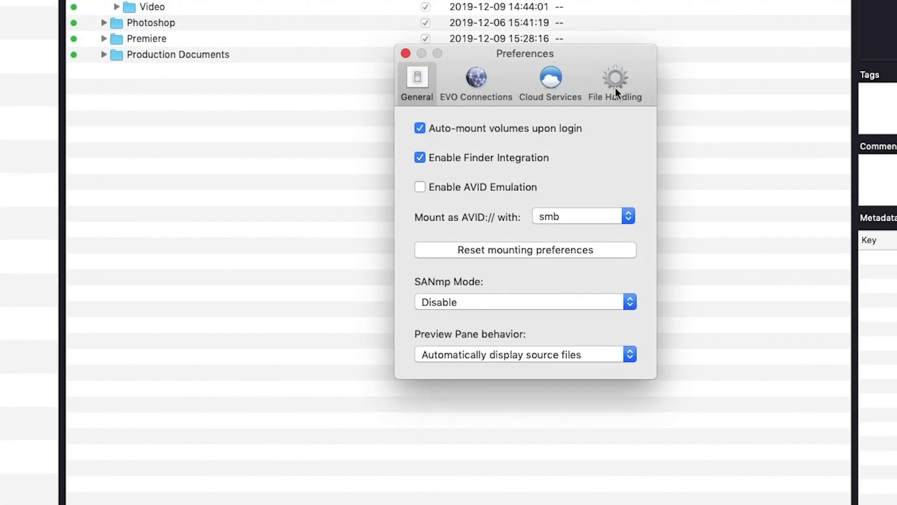
click(615, 89)
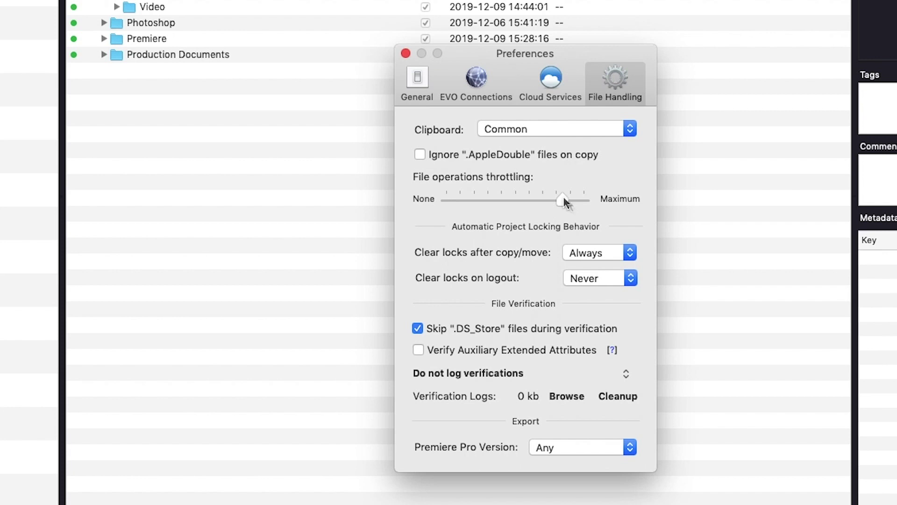
click(405, 53)
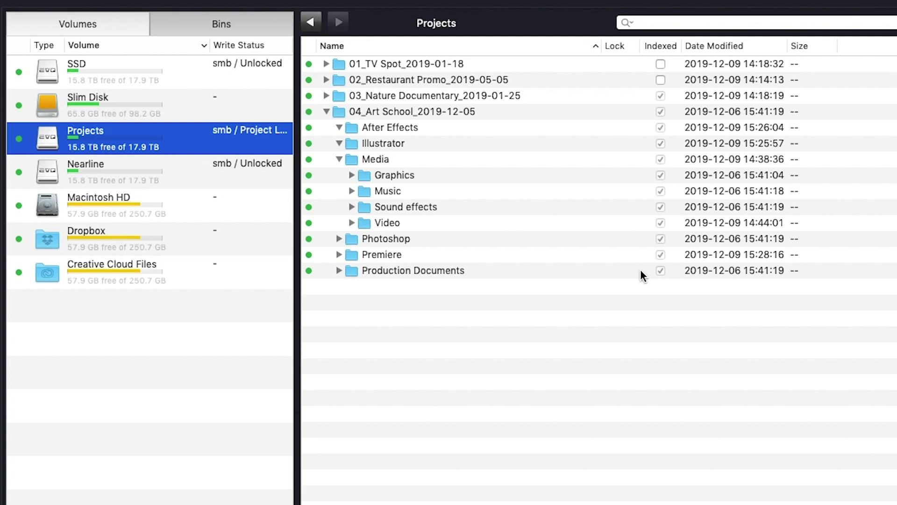
Step: Tag the 04_Art School folder recursively with the Art School tag
click(414, 111)
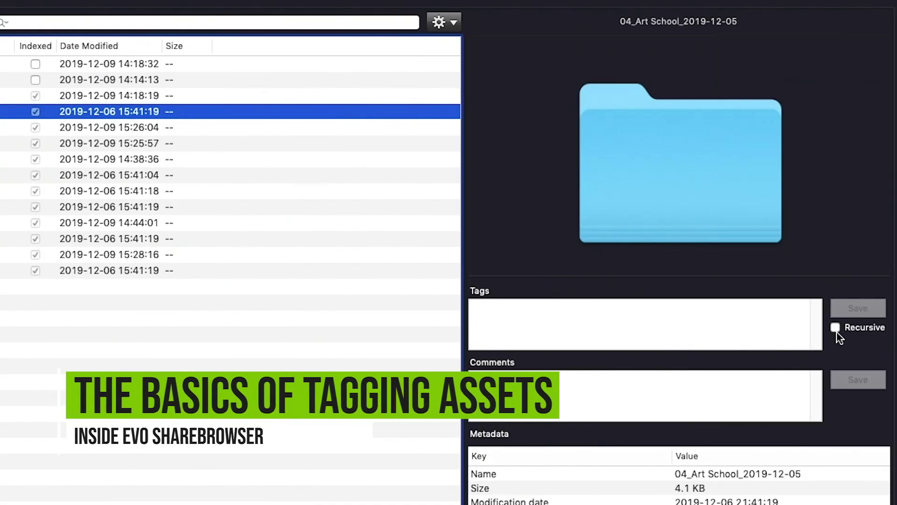
click(836, 327)
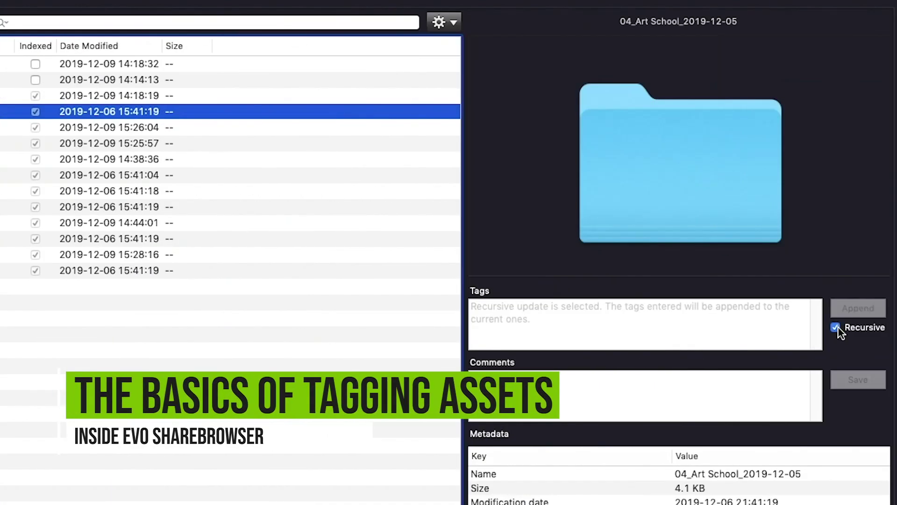
click(672, 321)
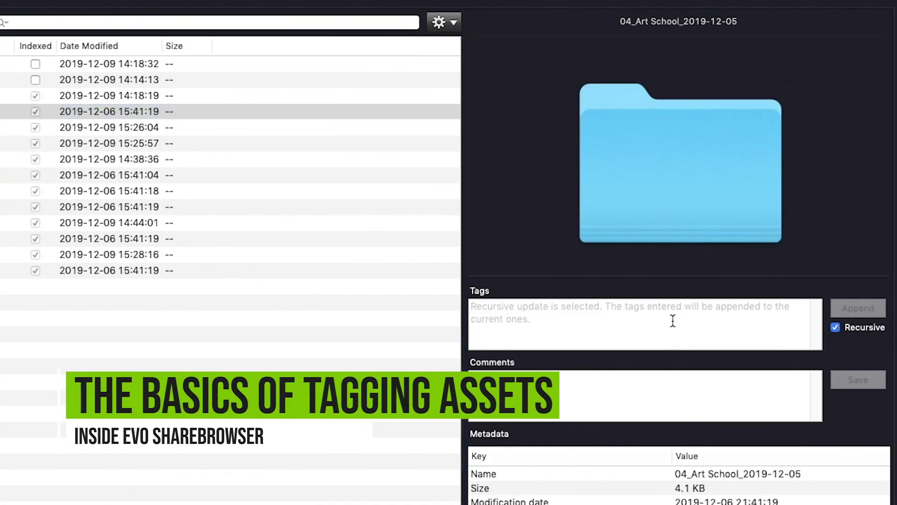
text(Art)
key(Down)
key(Return)
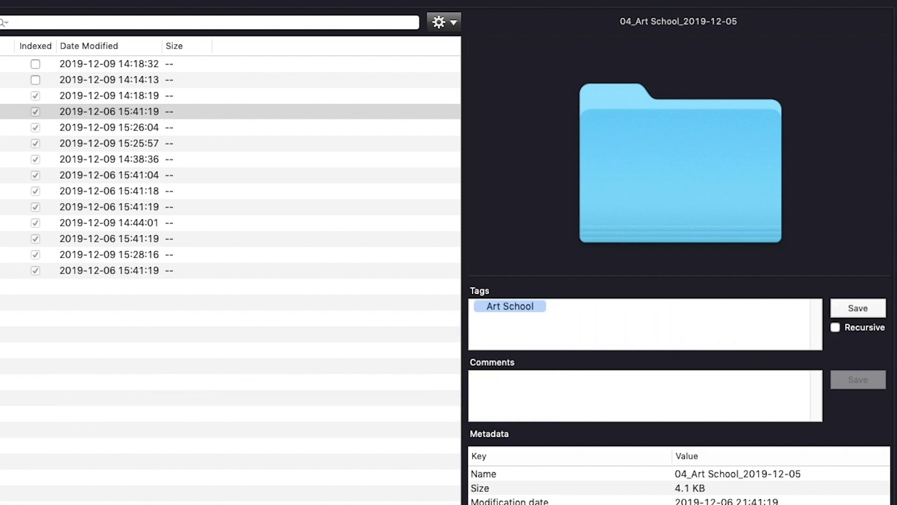
Step: Append the Job ID 04 tag to everything inside the 04_Art School folder
click(835, 327)
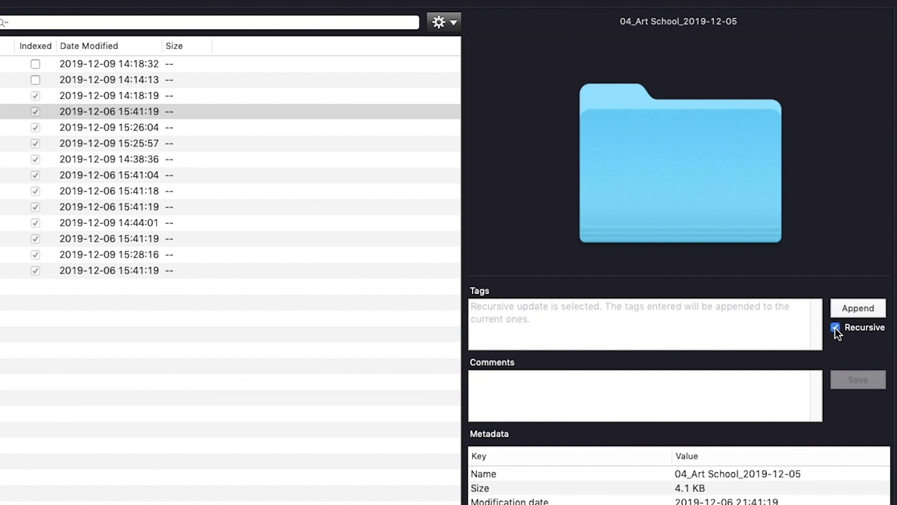
click(708, 325)
text(Job ID )
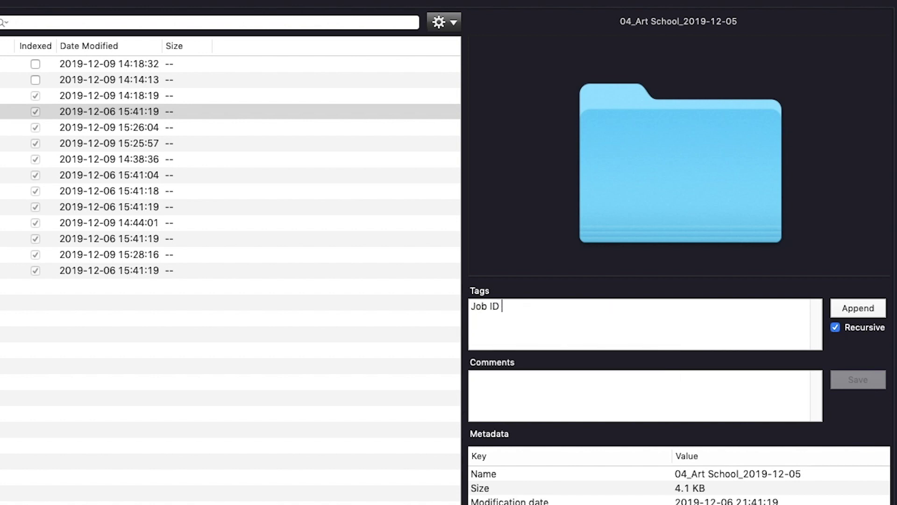
text(04)
key(Return)
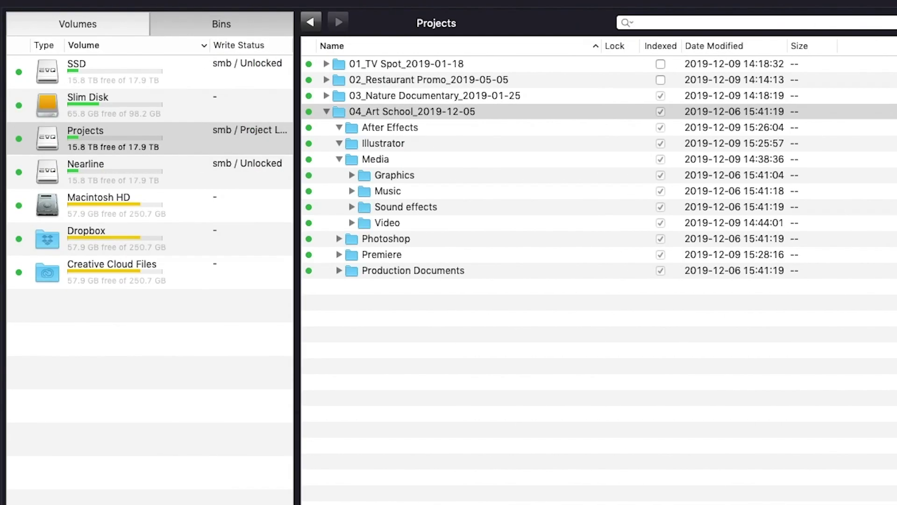
Step: Expand Media > Video > Cam A, select the 904 .mov clip and dismiss its context menu
click(353, 223)
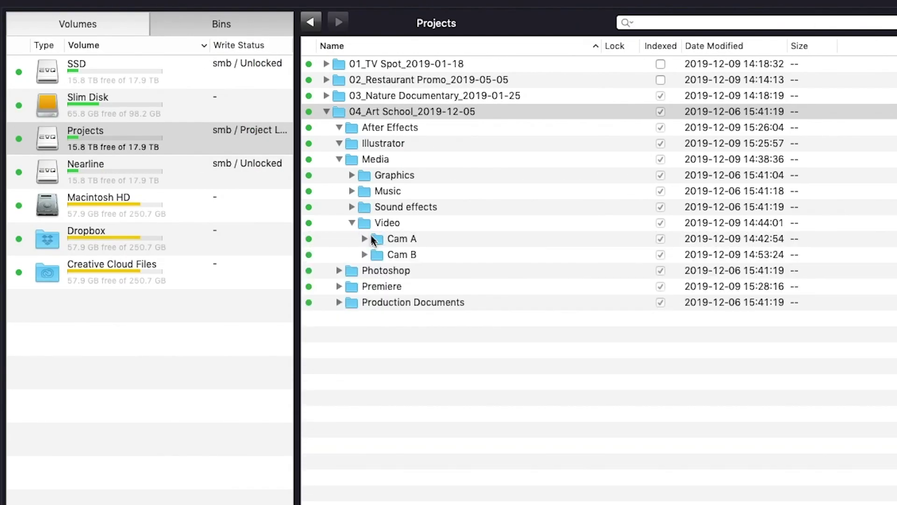
click(365, 238)
click(405, 271)
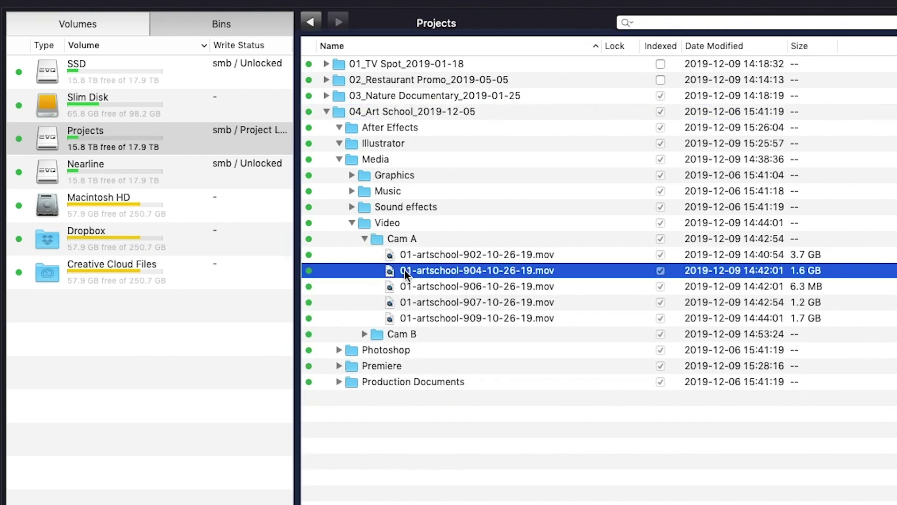
right_click(405, 270)
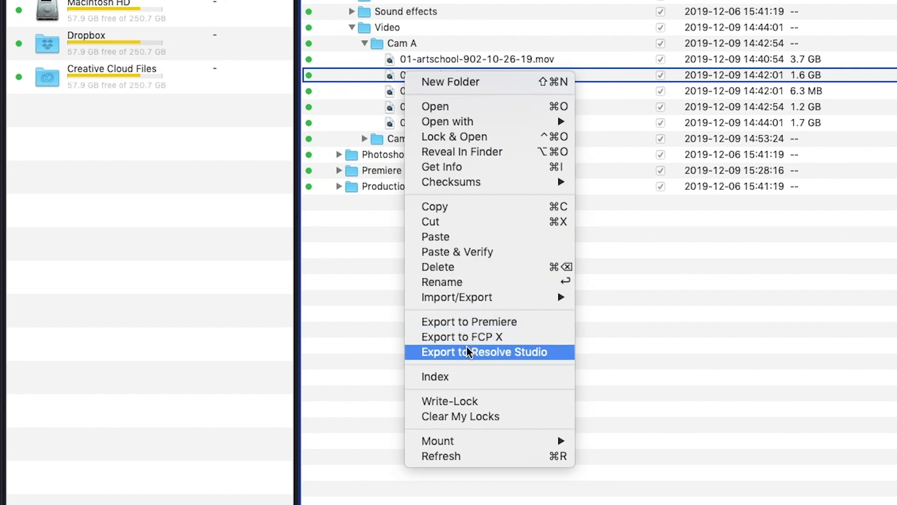
click(388, 75)
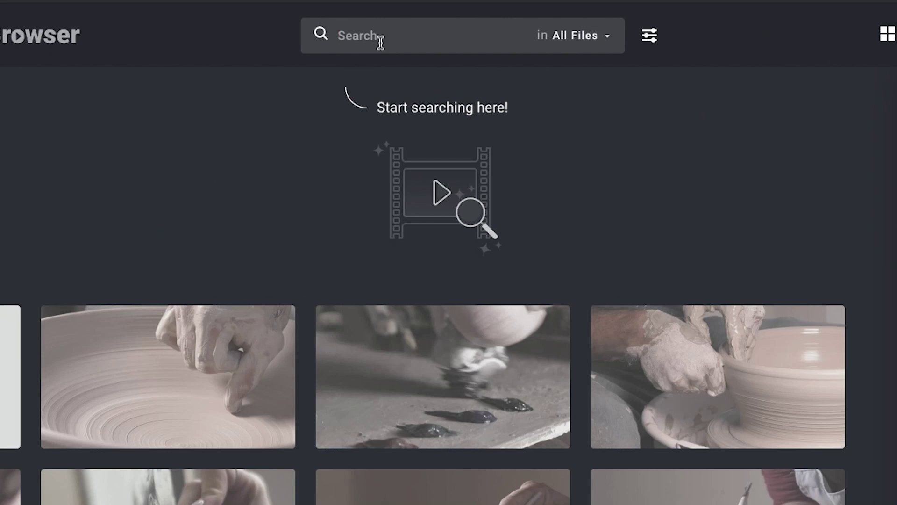
Step: Search for Job ID 04 and preview the paintbrush clip
click(409, 59)
text(Job ID )
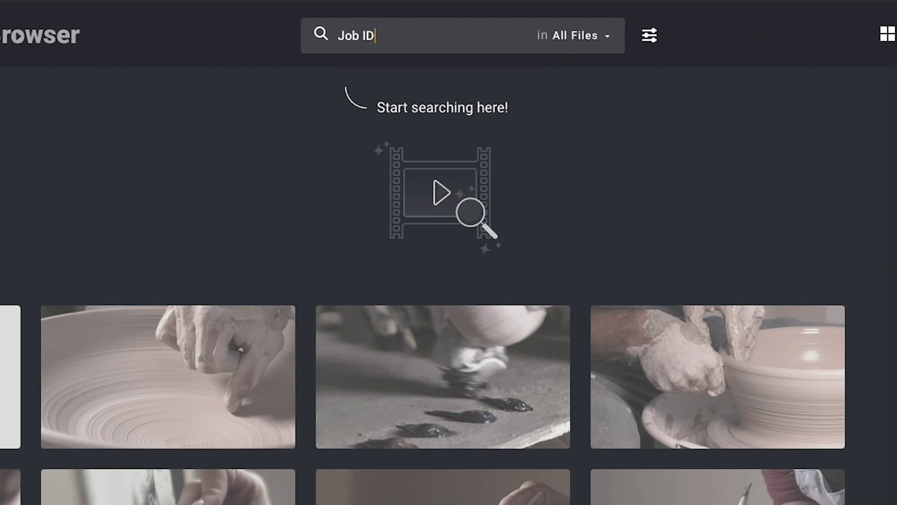
text(04)
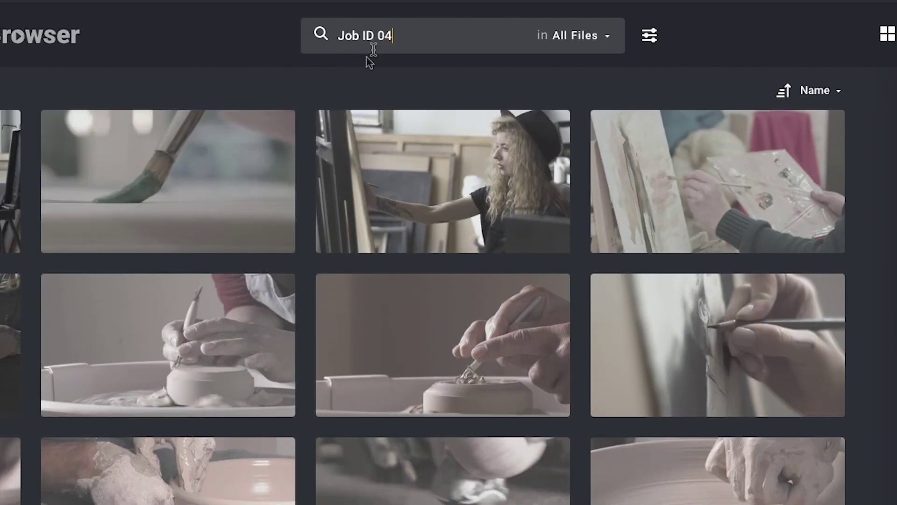
click(223, 177)
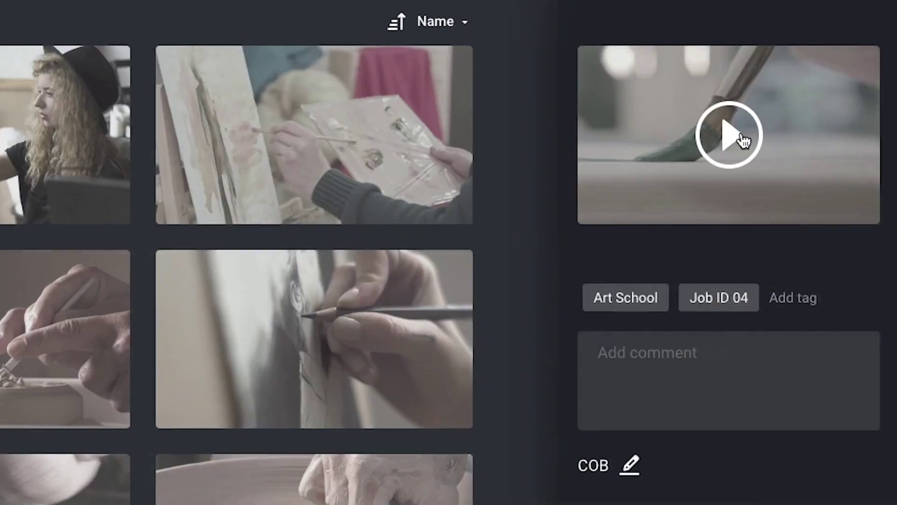
click(735, 135)
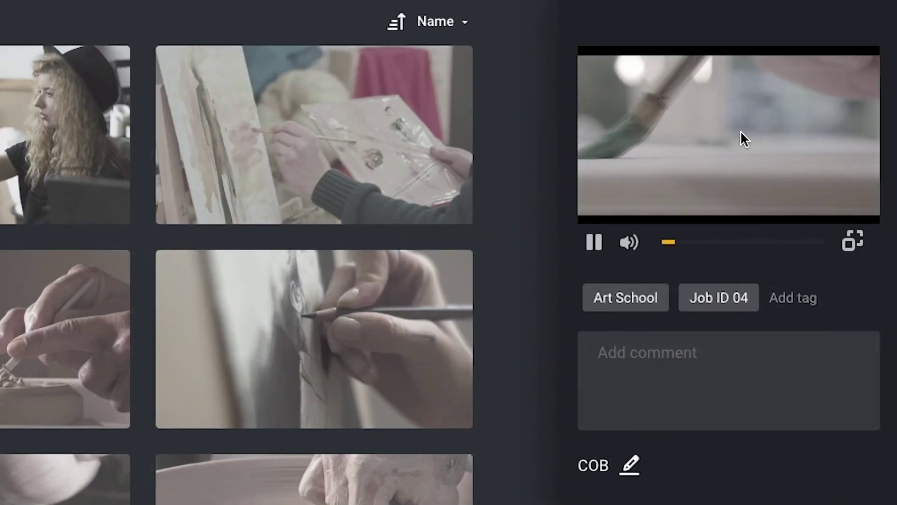
click(595, 243)
Step: Tag the paintbrush clip ECU and Brush and comment 'Let's use this in the title sequence'
click(793, 298)
text(ECU)
key(Return)
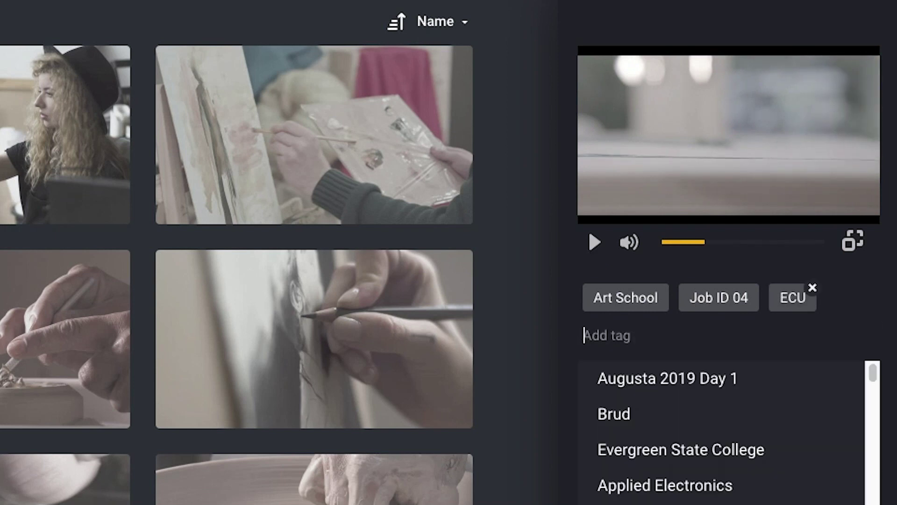
text(Brush)
key(Return)
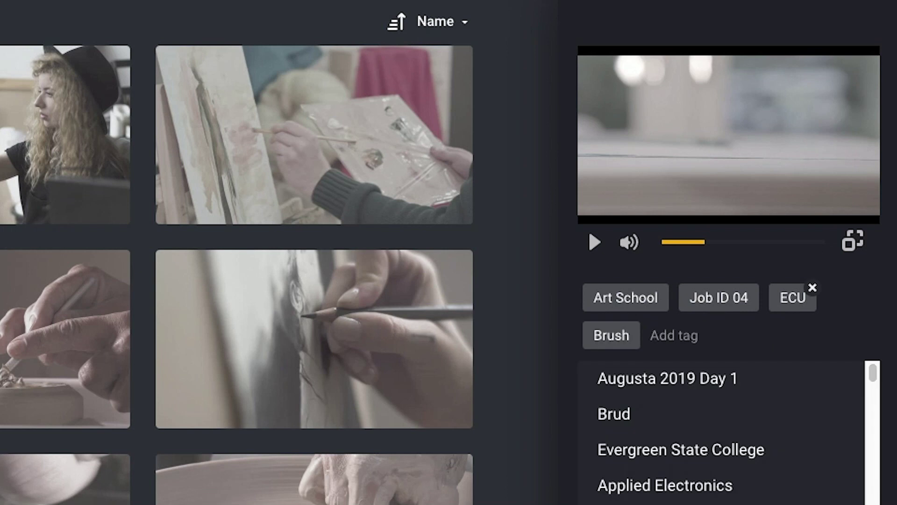
key(Tab)
text(Let's use this in the )
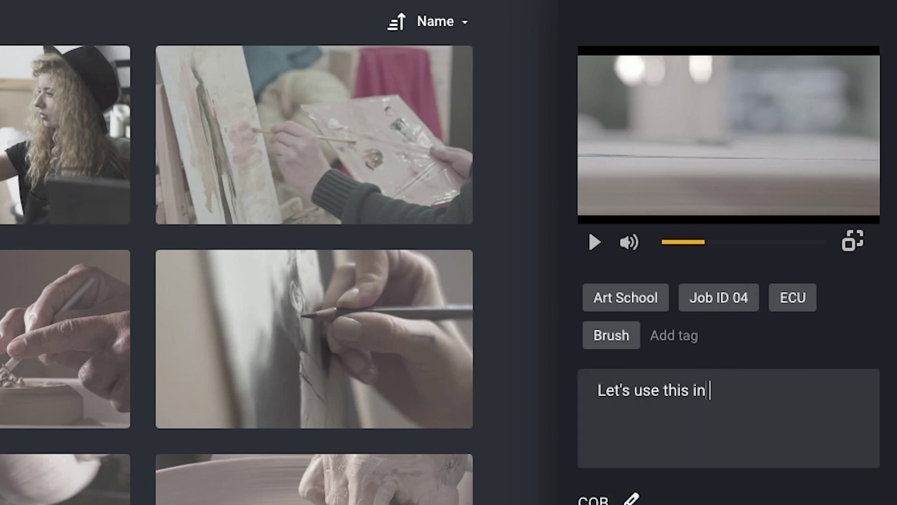
text(title sequence)
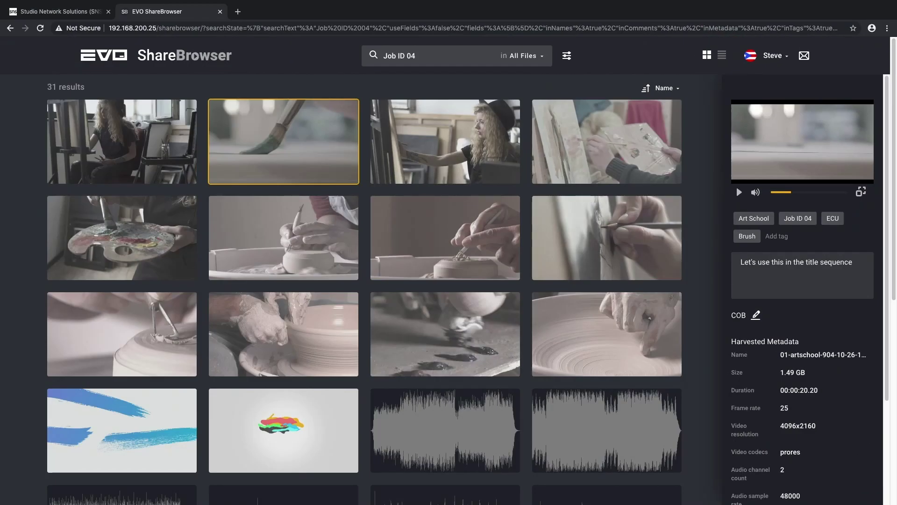
Step: Add all 31 Job ID 04 results to a new public bin named Art School
click(121, 140)
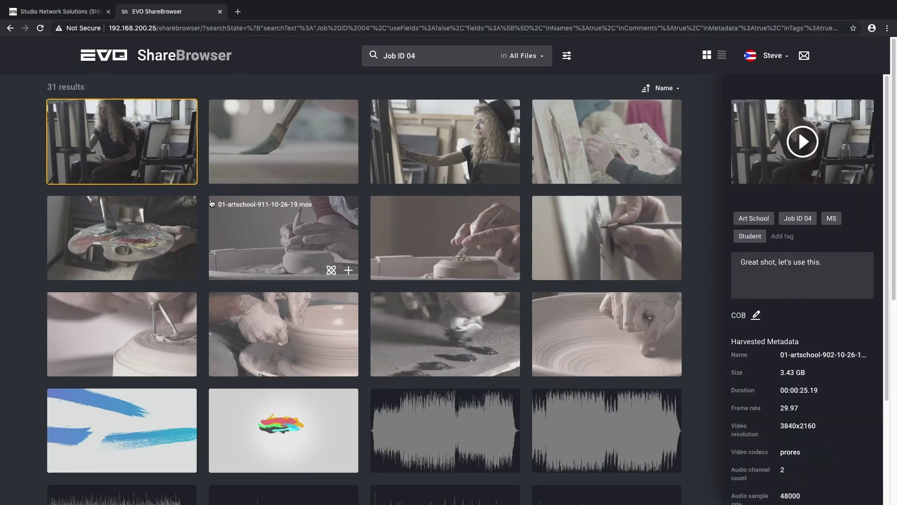
scroll(211, 203, down, 8)
shift+click(486, 481)
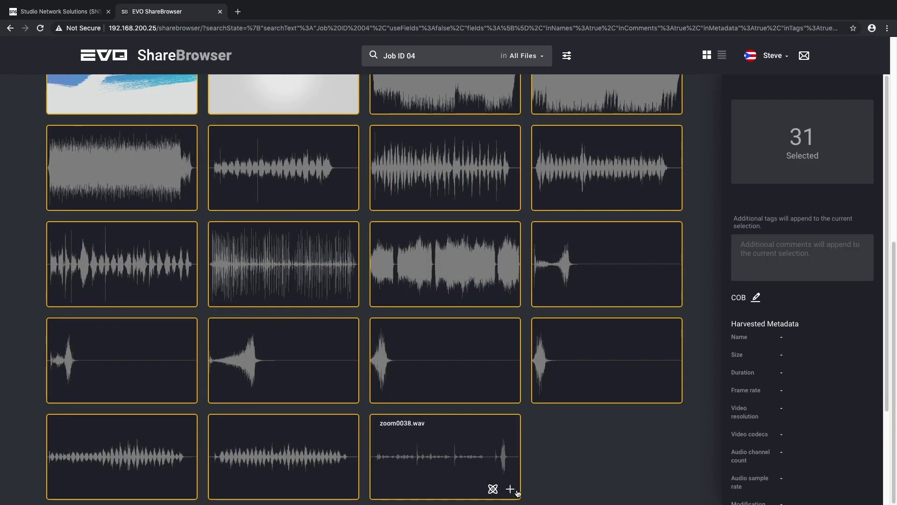
click(510, 488)
text(Art )
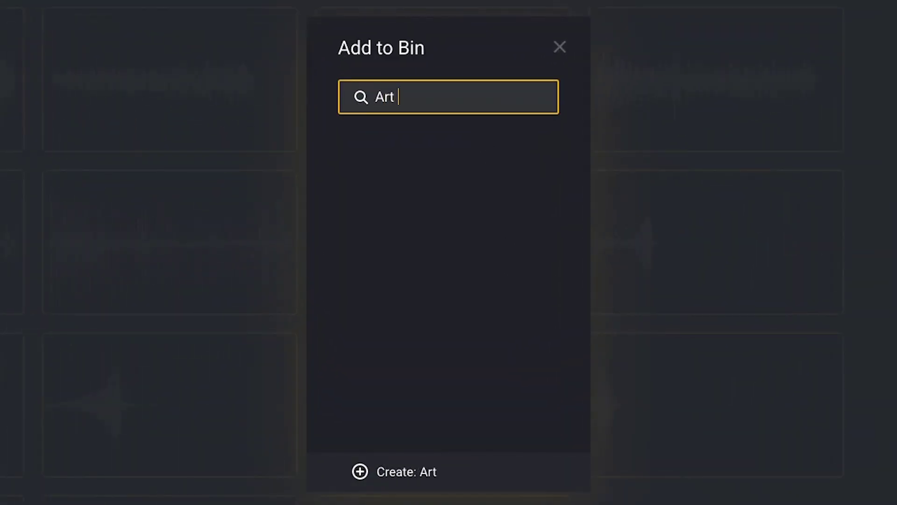
text(School)
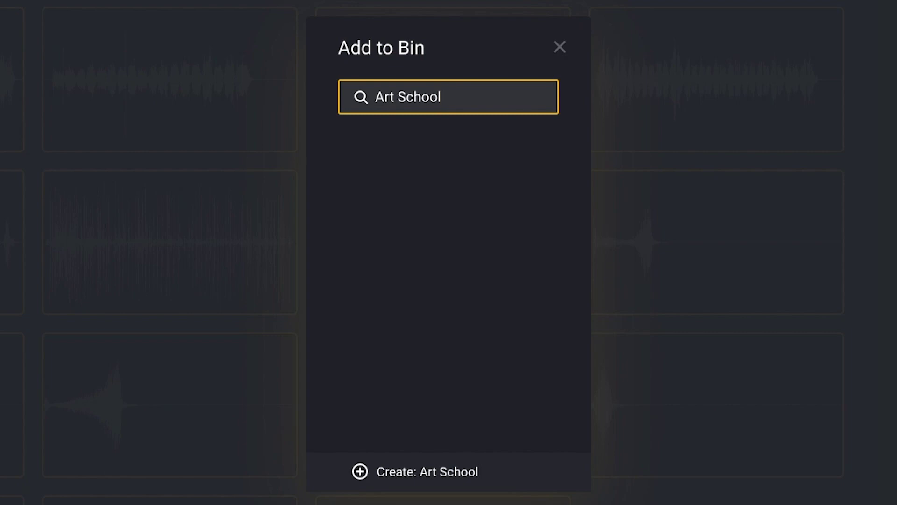
key(Return)
click(346, 167)
click(485, 462)
Step: Set the search scope to the Art School bin and browse its files
click(525, 57)
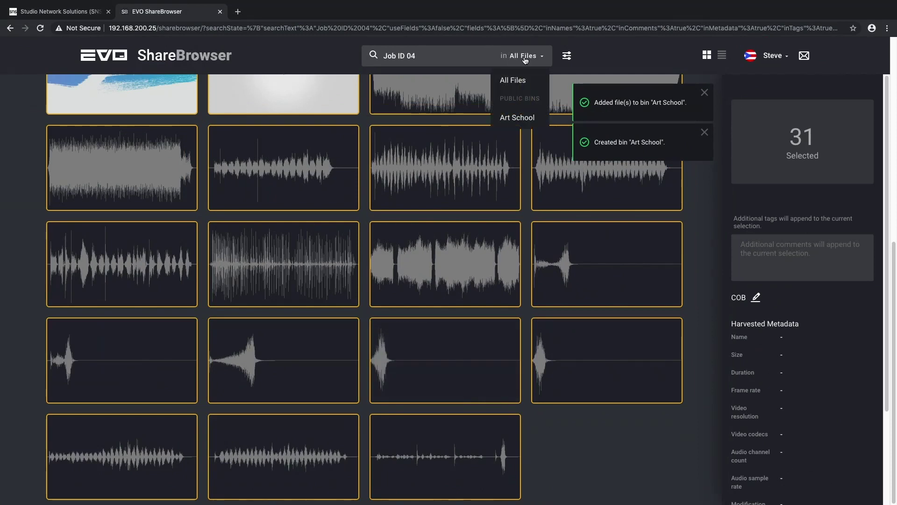
click(525, 117)
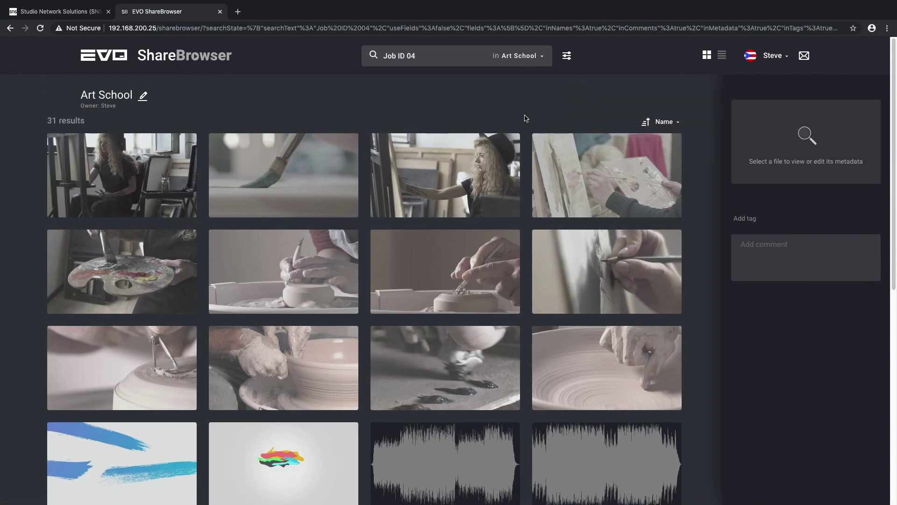
scroll(525, 118, down, 8)
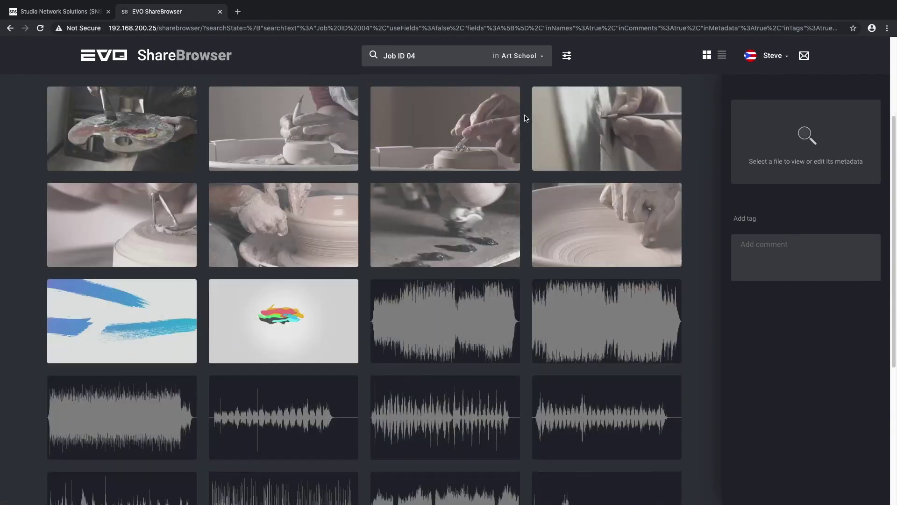
scroll(525, 117, up, 4)
scroll(525, 118, up, 5)
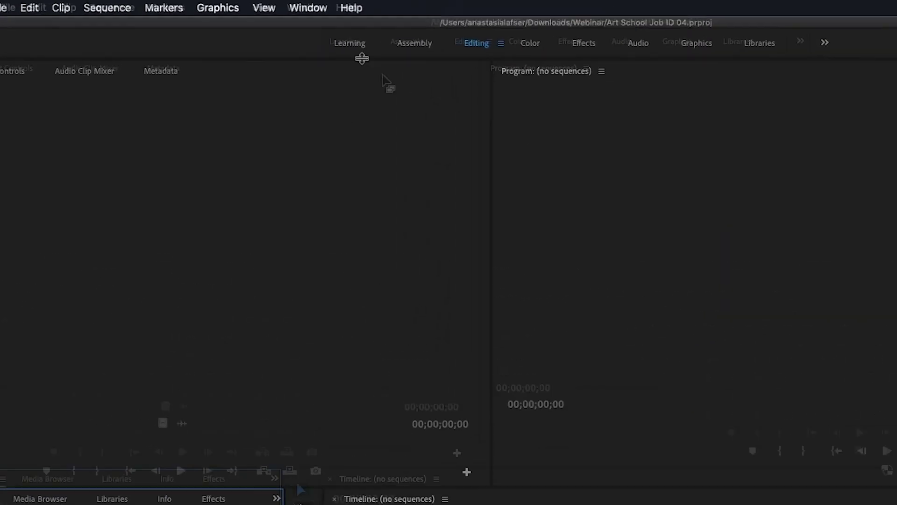
Step: Open the ShareBrowser (5.0.3) panel from Window > Extensions
click(274, 7)
mouse_move(471, 70)
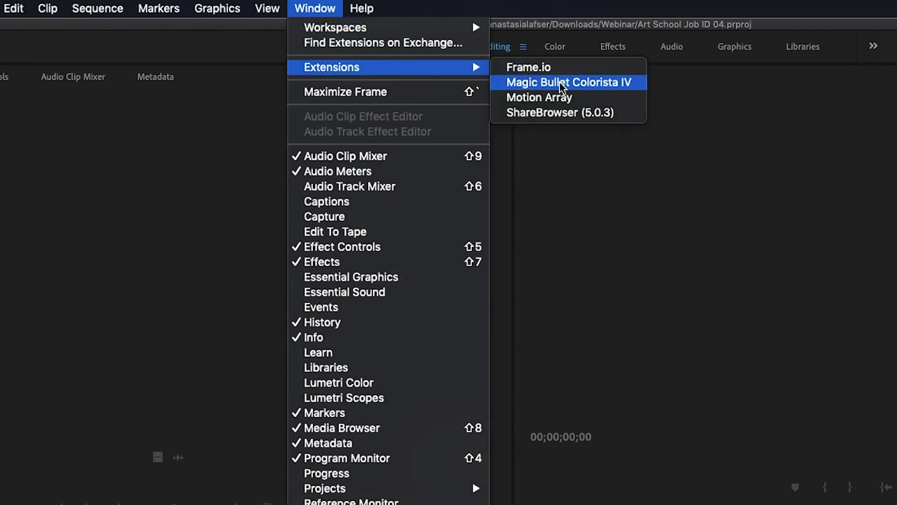
click(556, 114)
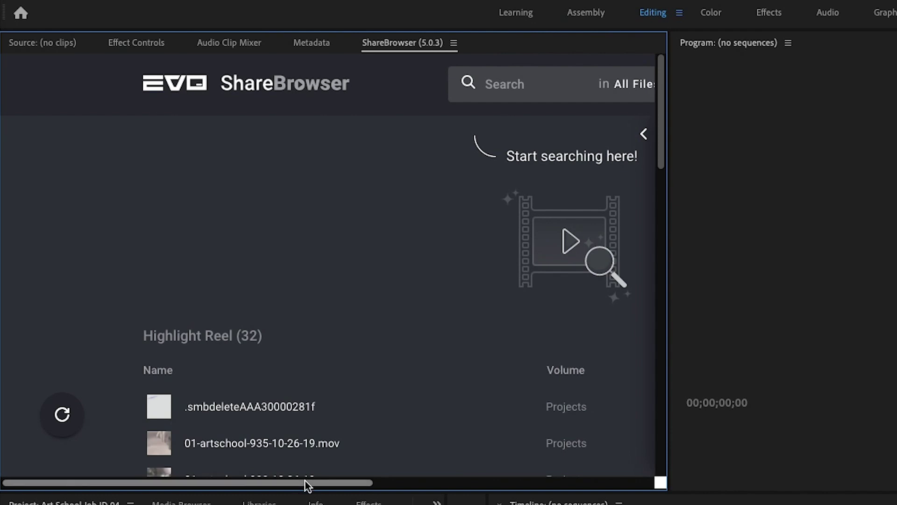
drag(307, 482, 373, 485)
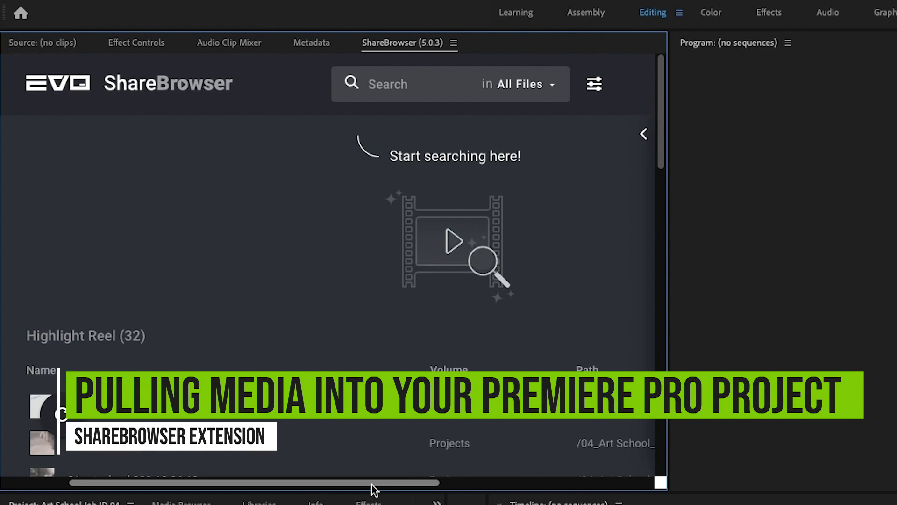
Step: Scope the ShareBrowser panel to Art School, select every file through zoom0038.wav, and import them
click(503, 85)
click(510, 194)
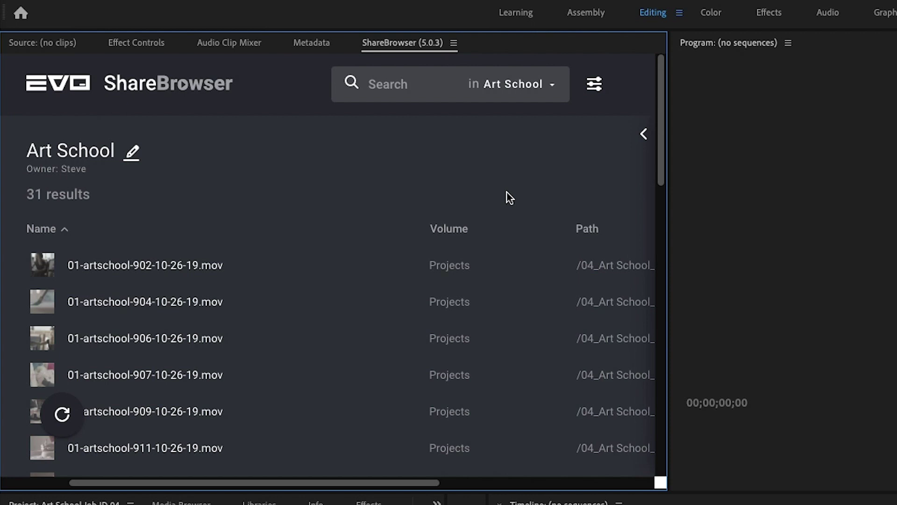
click(205, 269)
scroll(205, 268, down, 15)
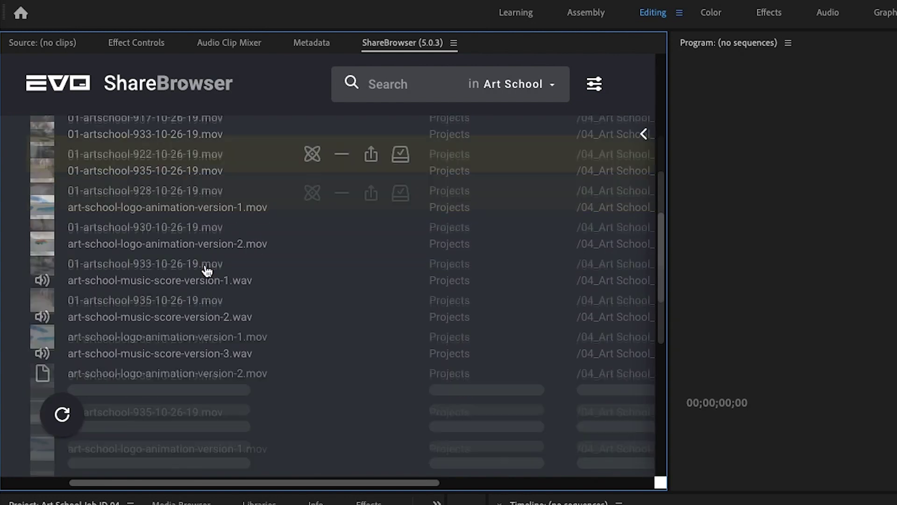
shift+click(189, 469)
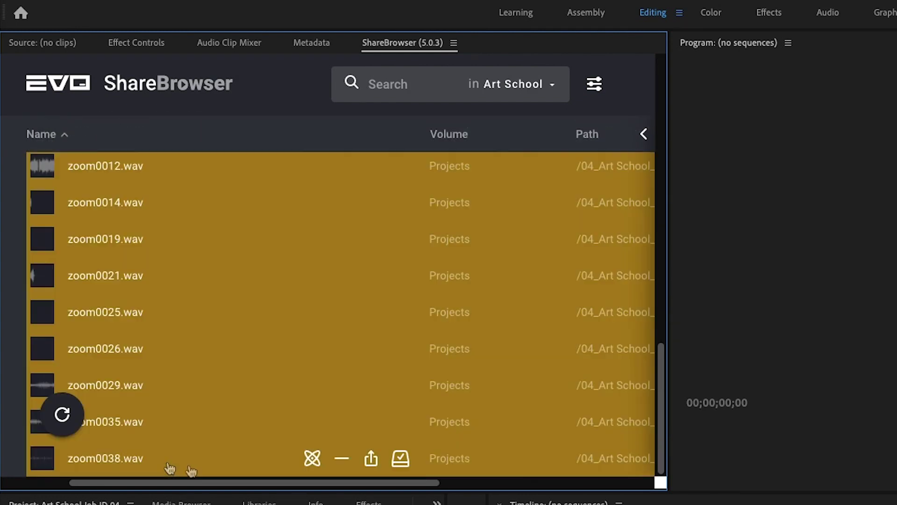
click(373, 460)
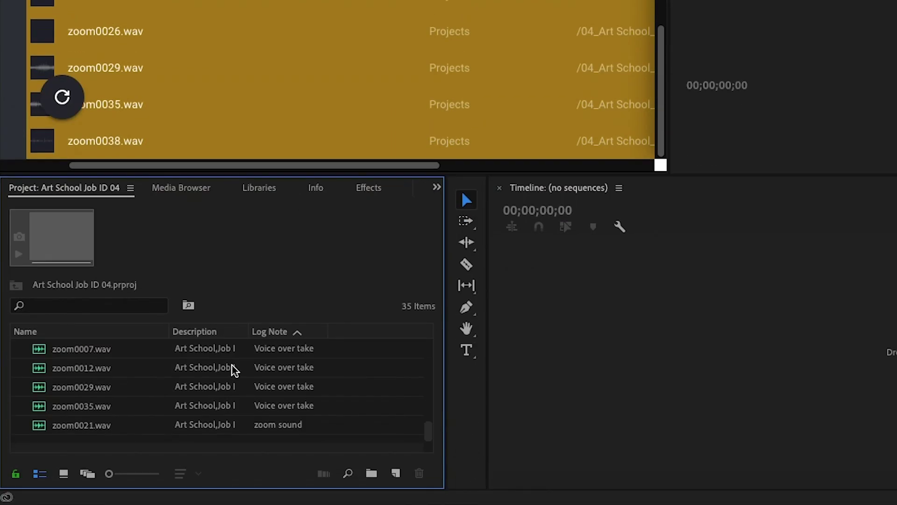
scroll(232, 367, up, 5)
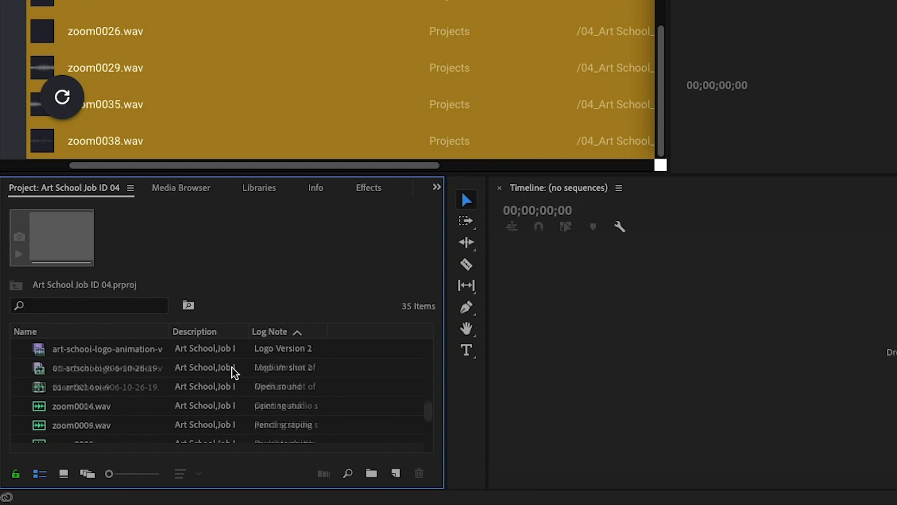
scroll(231, 367, up, 8)
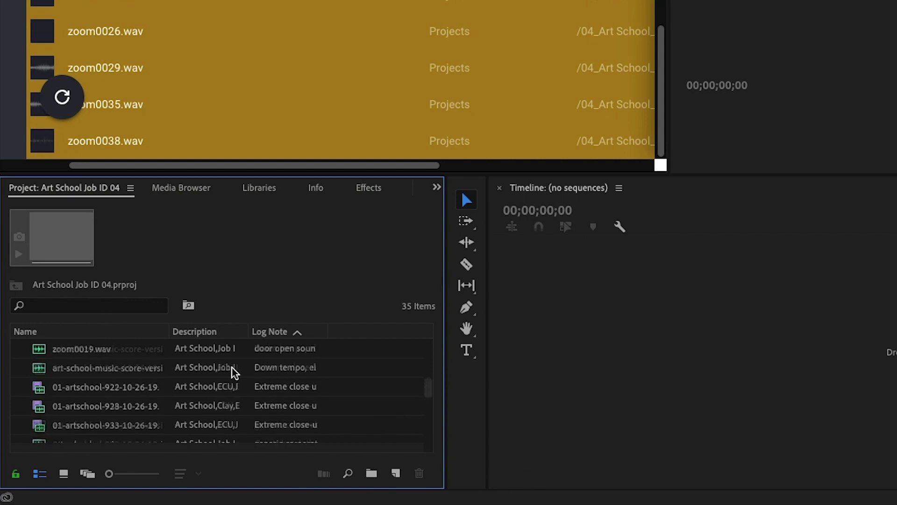
scroll(232, 367, up, 8)
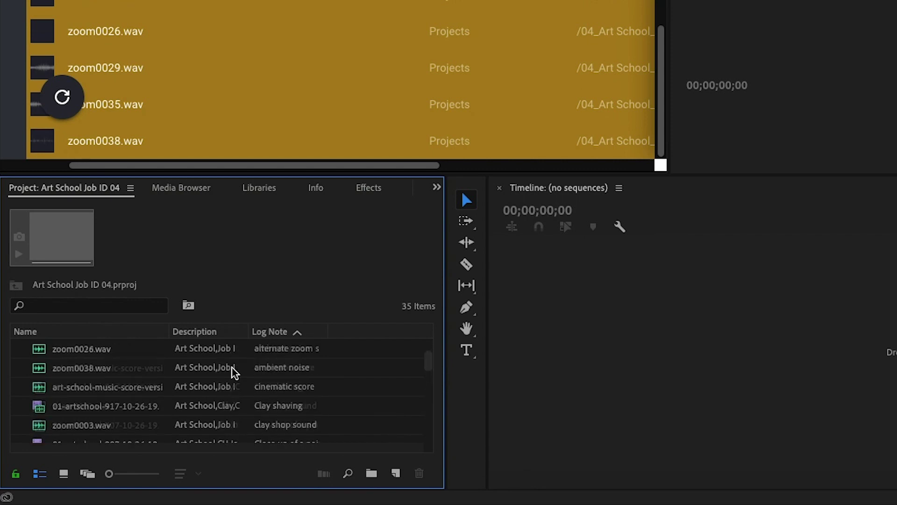
scroll(232, 367, up, 3)
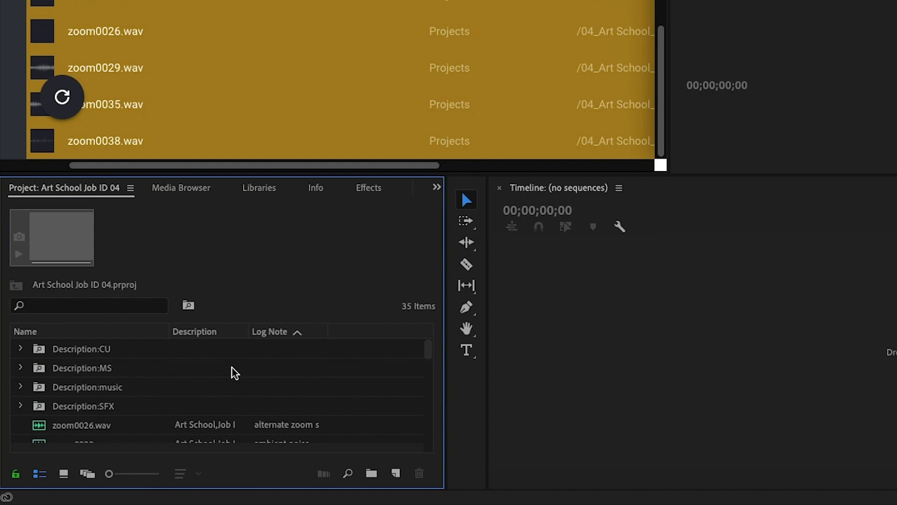
click(19, 349)
scroll(143, 388, down, 3)
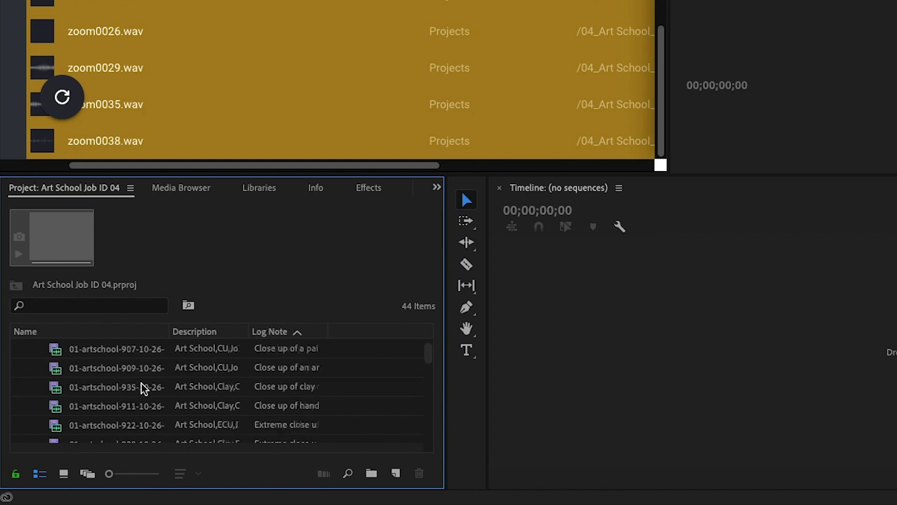
scroll(143, 388, down, 2)
scroll(142, 387, up, 6)
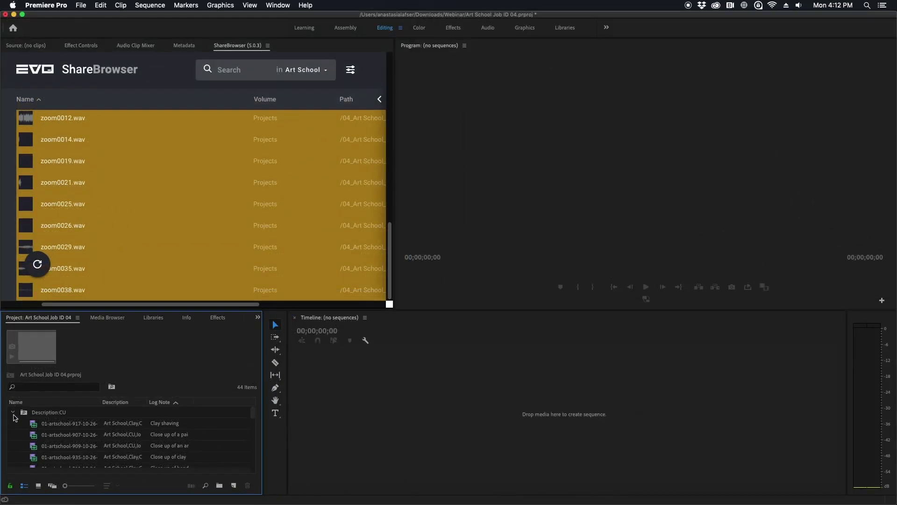
click(19, 349)
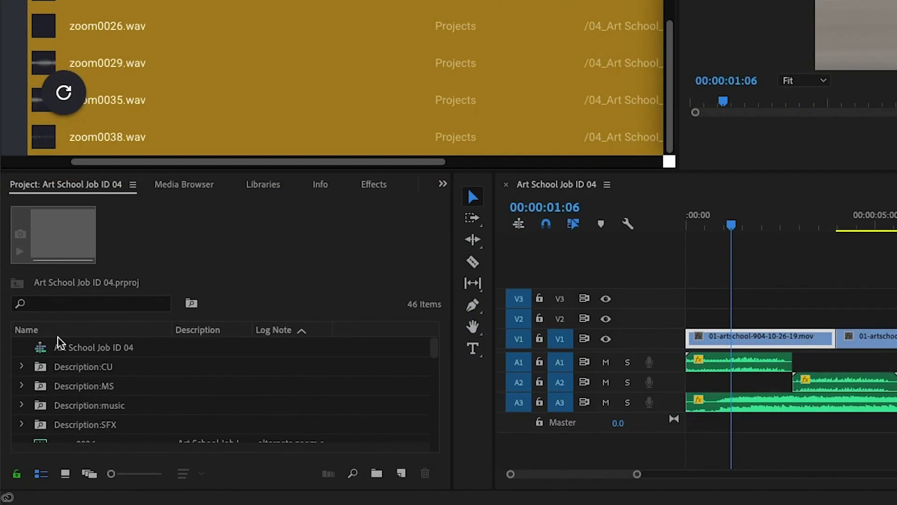
Step: Duplicate the Art School Job ID 04 sequence and rename the copy For Color
click(26, 411)
click(46, 351)
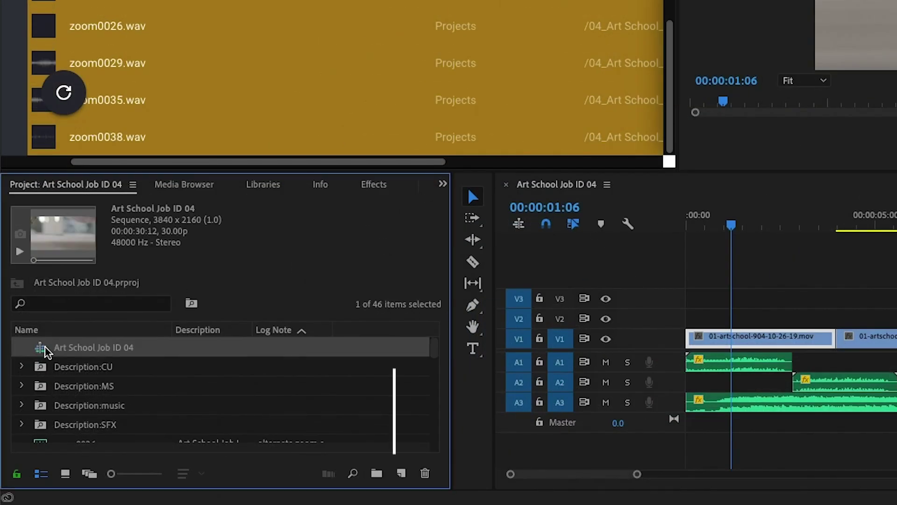
key(ctrl+c)
key(ctrl+v)
click(72, 367)
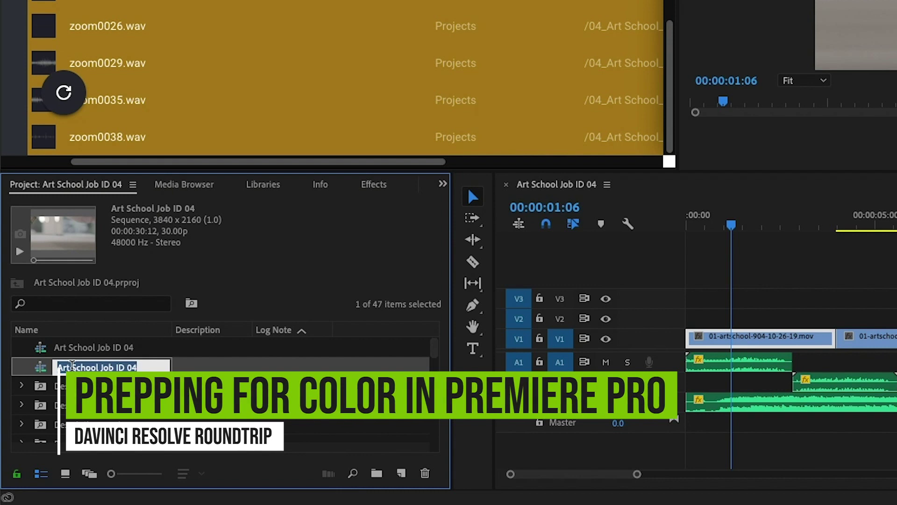
text(For C)
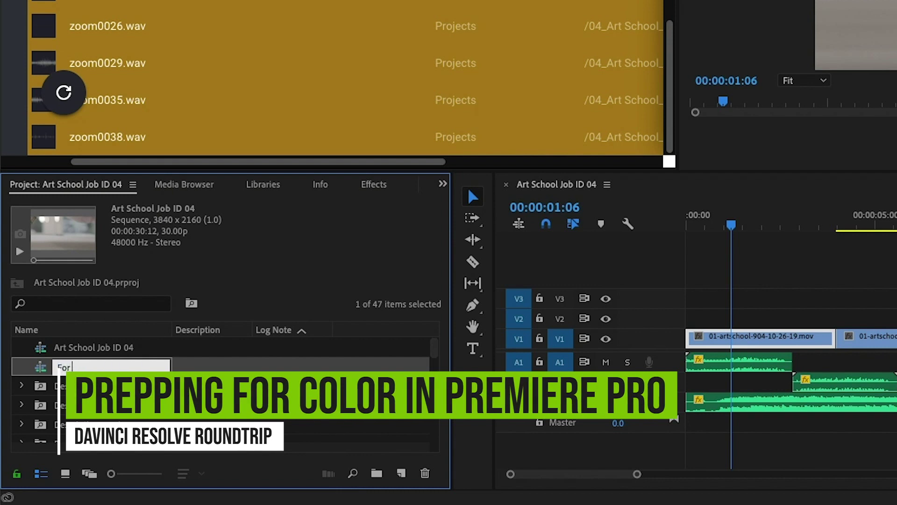
text(olor)
key(Return)
Step: Open For Color in the timeline and delete its audio clips on A1–A3
double_click(40, 371)
drag(775, 481, 794, 486)
drag(275, 486, 289, 474)
drag(484, 355, 174, 415)
key(Delete)
Step: Move both V2 clips down onto V1, then choose Remove Attributes for all clips
click(262, 320)
drag(264, 326, 265, 346)
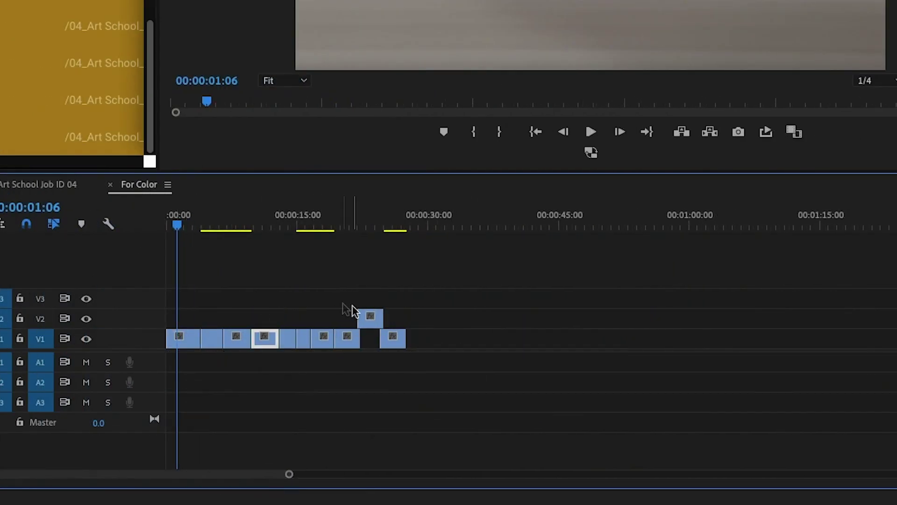
click(370, 316)
drag(371, 317, 370, 336)
key(ctrl+a)
right_click(229, 341)
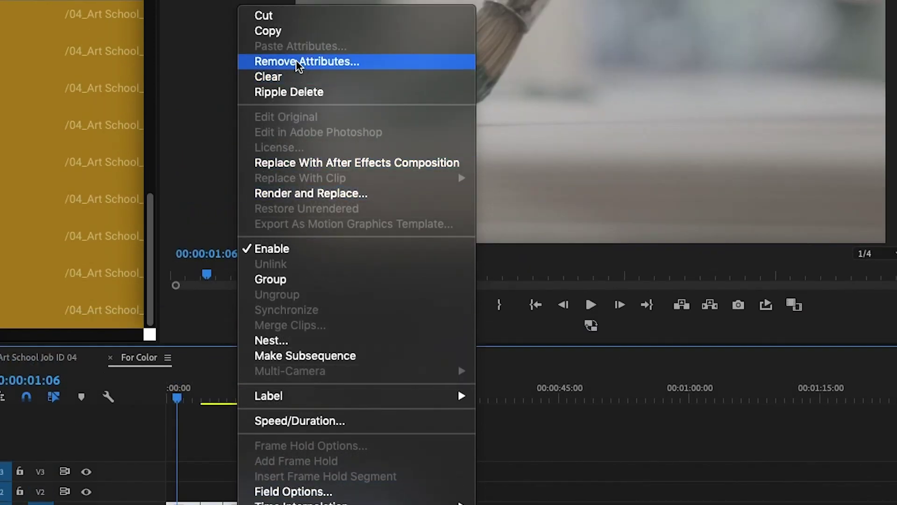
click(299, 62)
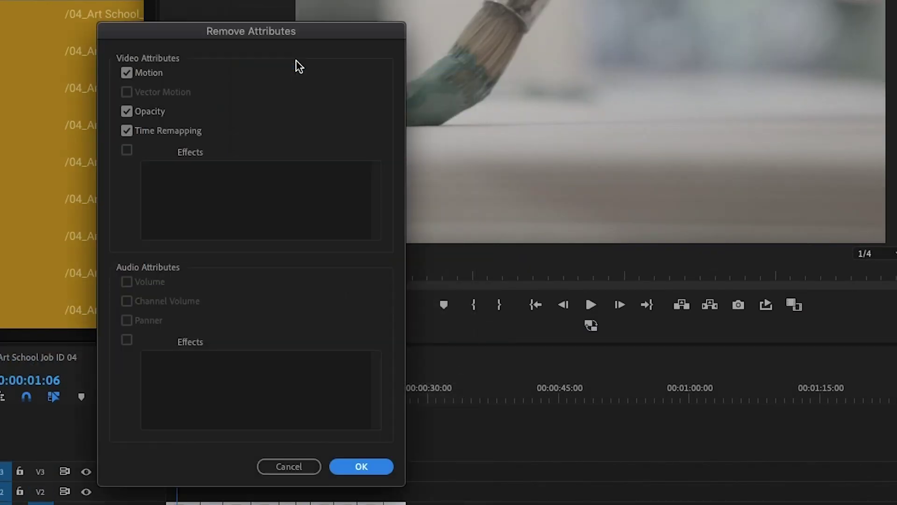
Step: Remove the clips' motion, opacity and time remapping, then export as Final Cut Pro XML
click(366, 466)
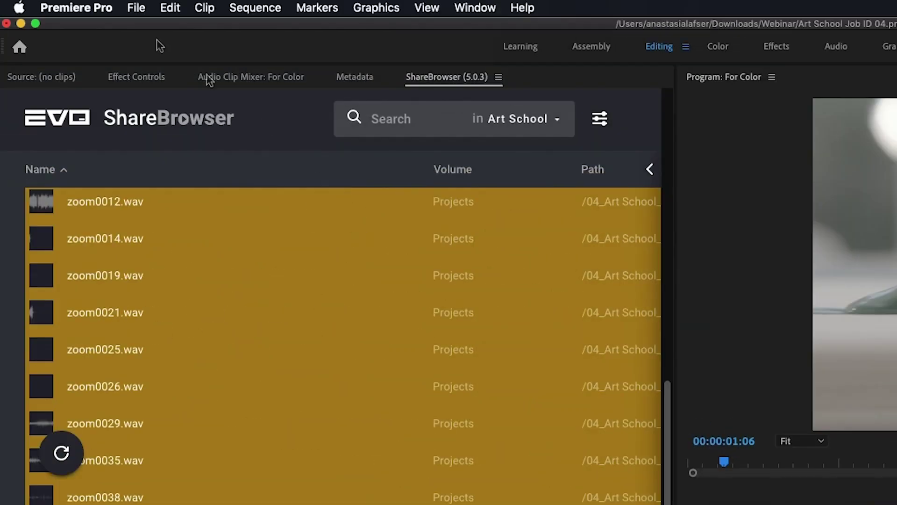
click(136, 8)
mouse_move(281, 421)
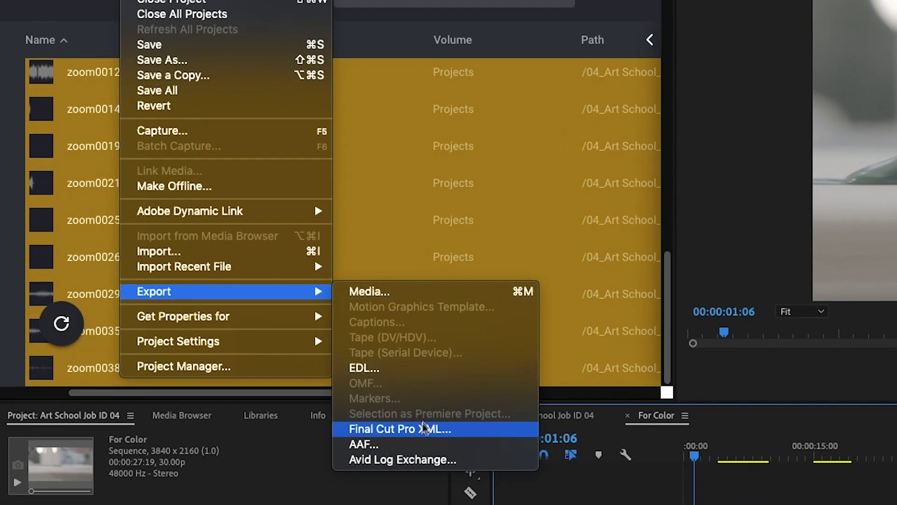
click(423, 428)
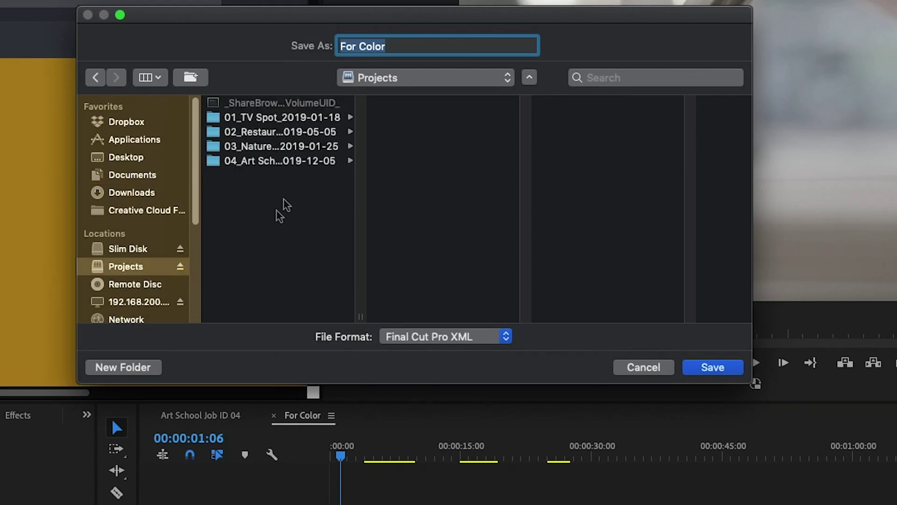
Step: Save the XML into a new 'For Color' folder under 04_Art School > Media
click(279, 160)
click(402, 132)
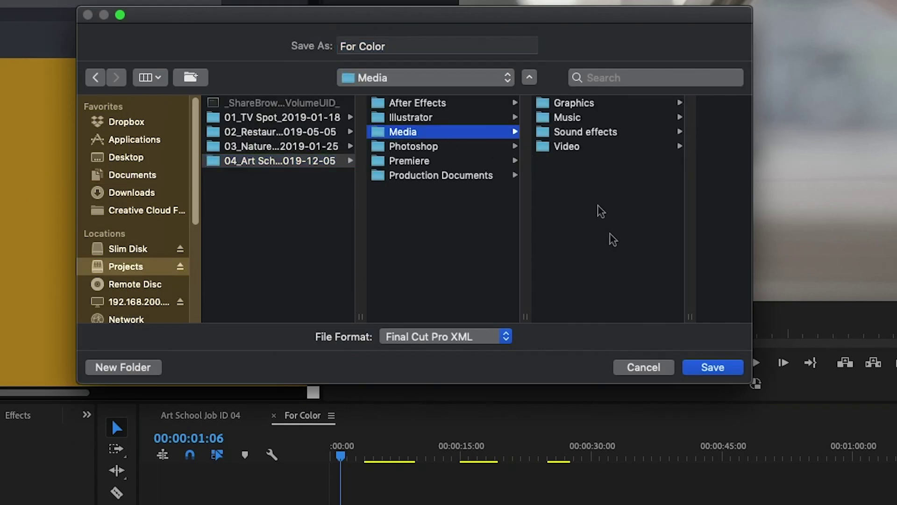
click(123, 367)
text(For Color)
key(Return)
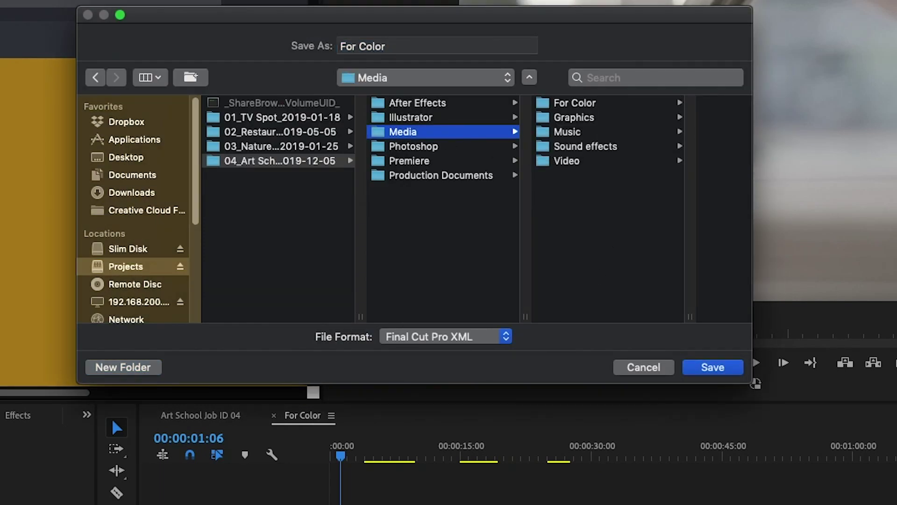
click(621, 104)
click(706, 368)
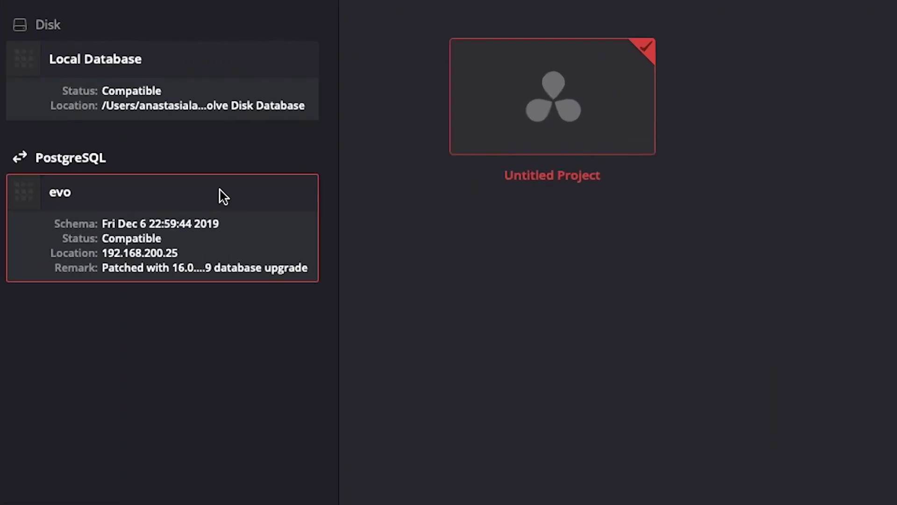
Step: Create a new project named 'Color Grade for Job ID 04' in the Project Manager
key(super+n)
key(BackSpace)
text(Color Grade for Job ID 04)
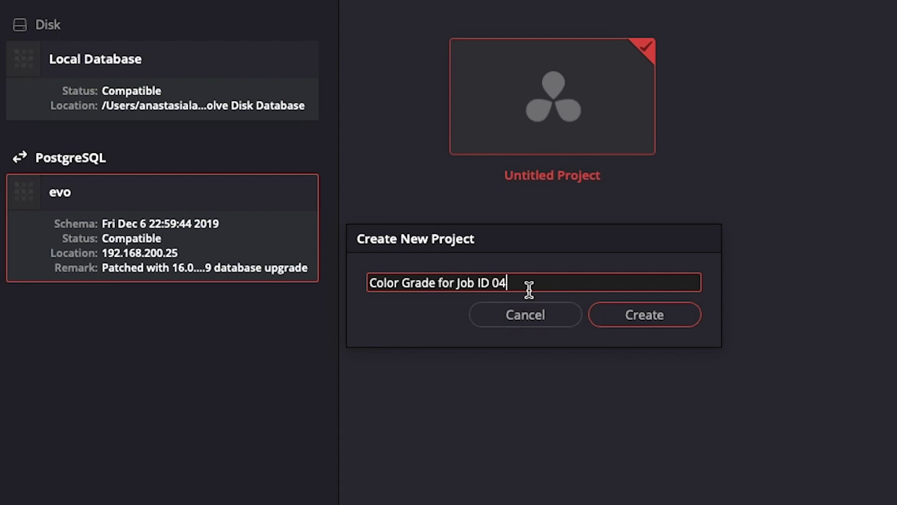
click(629, 316)
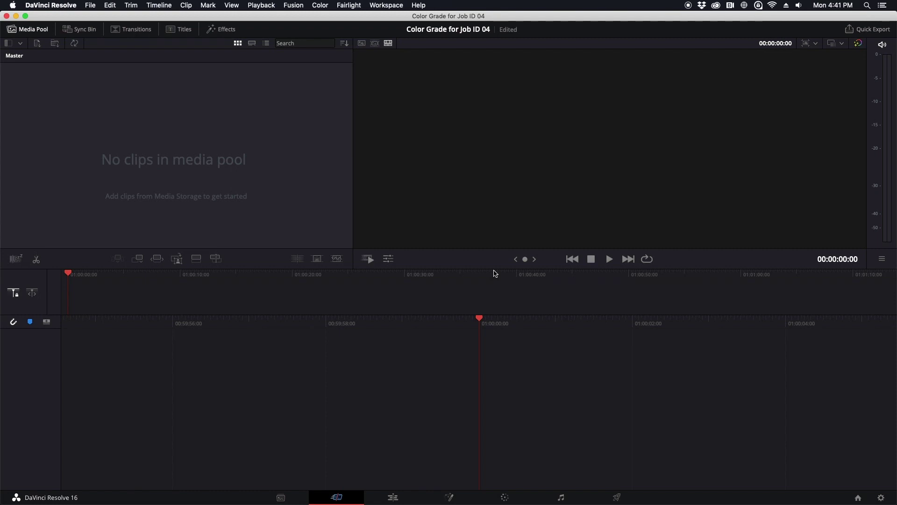
Step: Import For Color.xml as a timeline and widen the viewers and timeline area
click(90, 5)
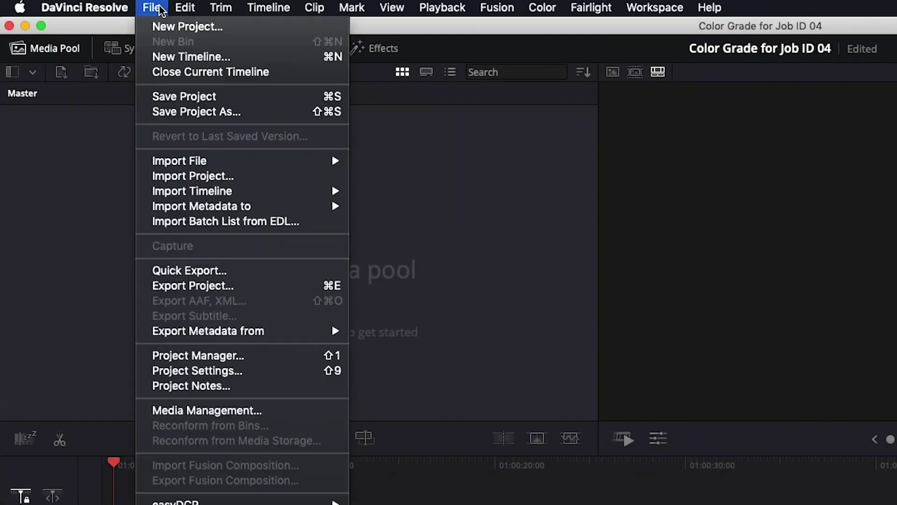
mouse_move(196, 192)
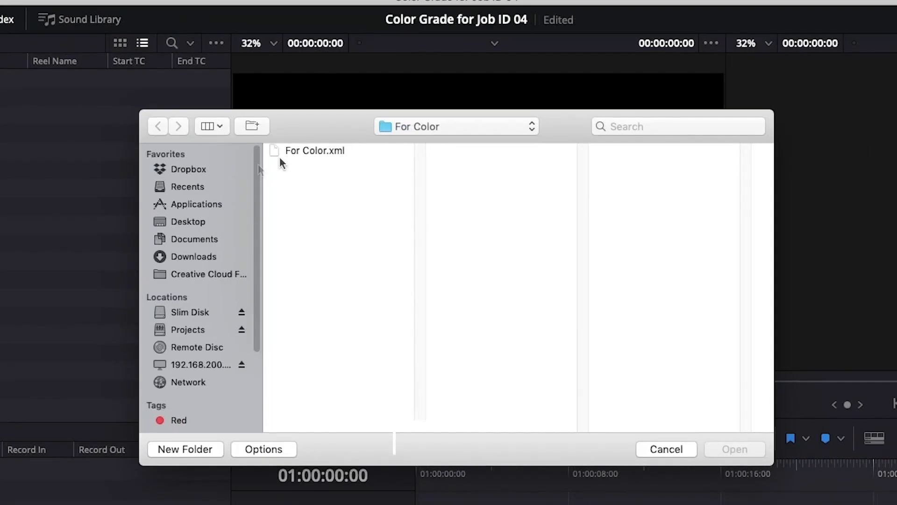
click(284, 151)
click(739, 448)
click(653, 470)
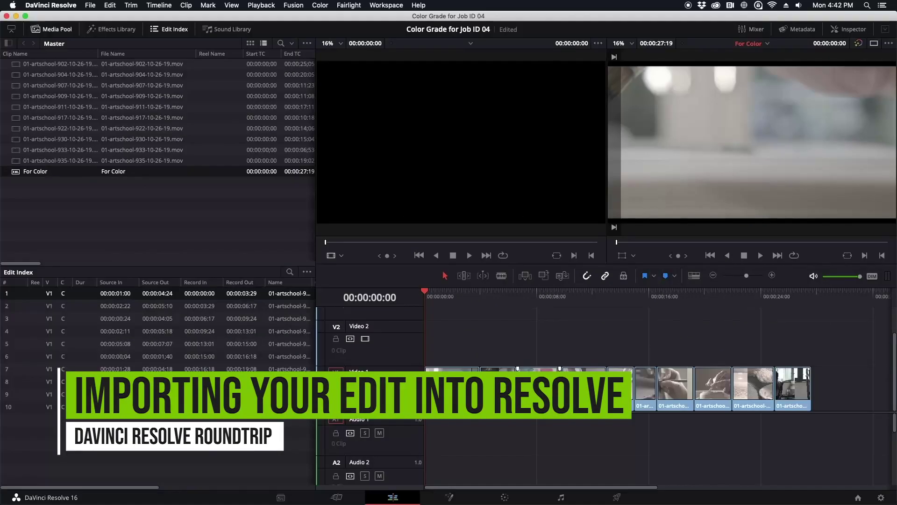
drag(316, 286, 190, 293)
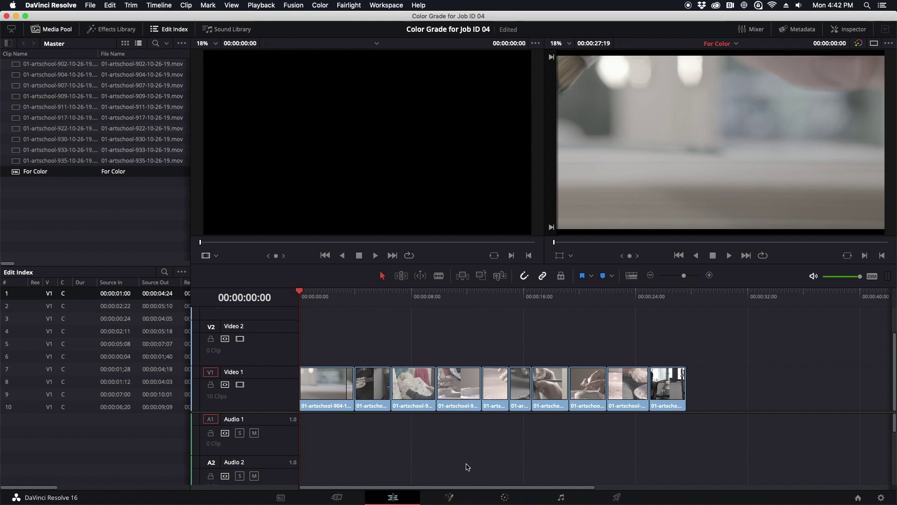
Step: Grade the For Color clips one by one on the Color page, then open the Deliver page
click(503, 496)
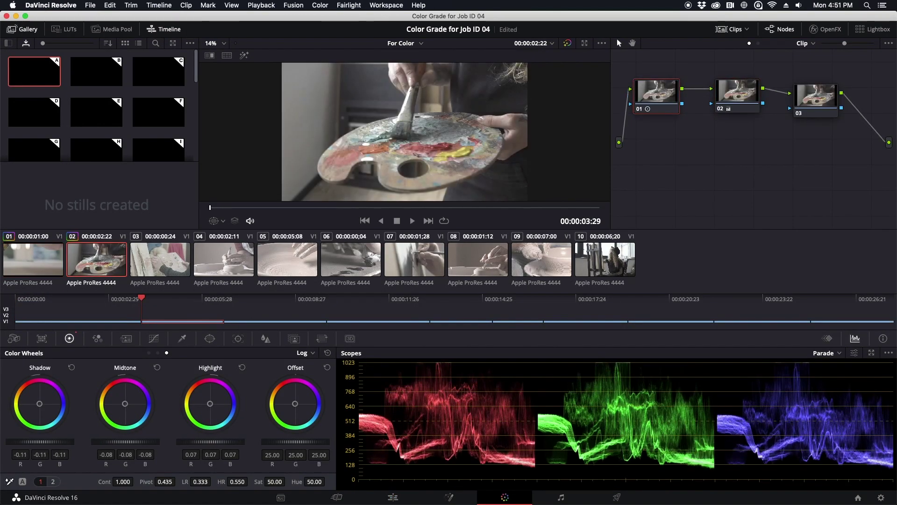
key(Down)
key(Down)
key(Down)
key(Down)
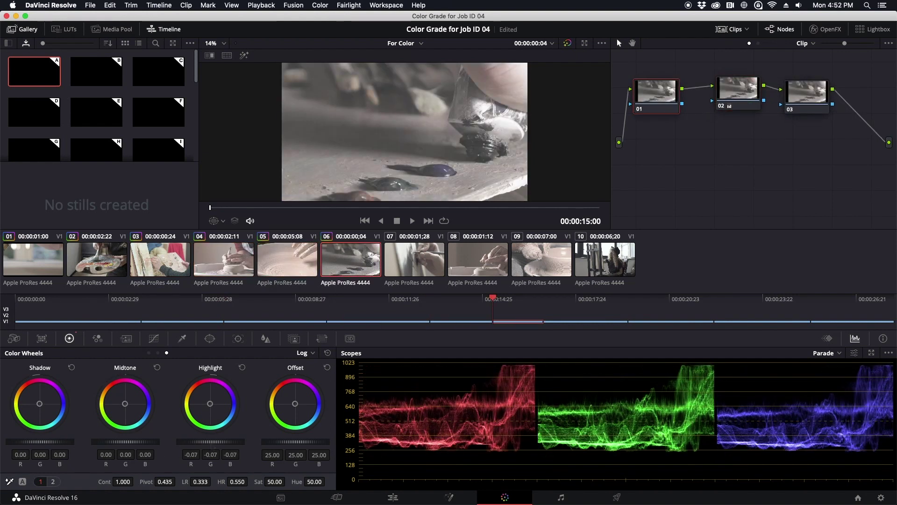
key(Down)
key(Down)
key(Down)
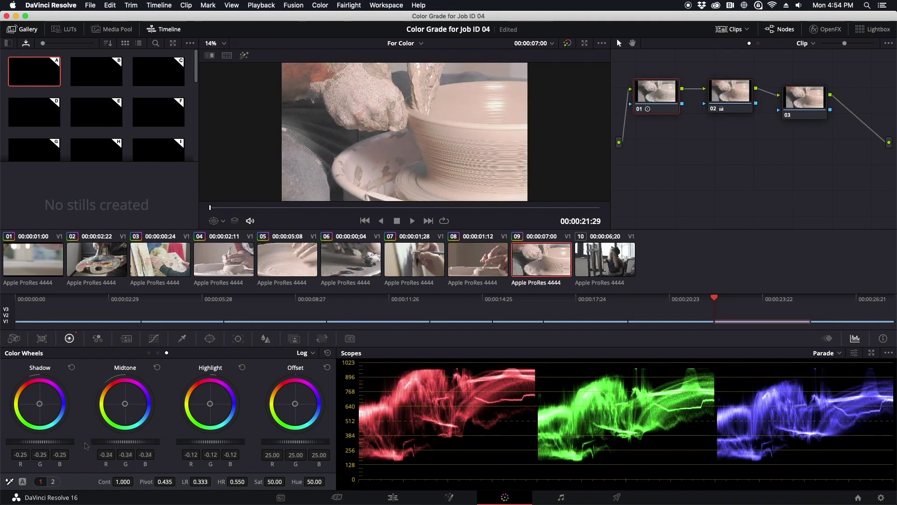
key(Down)
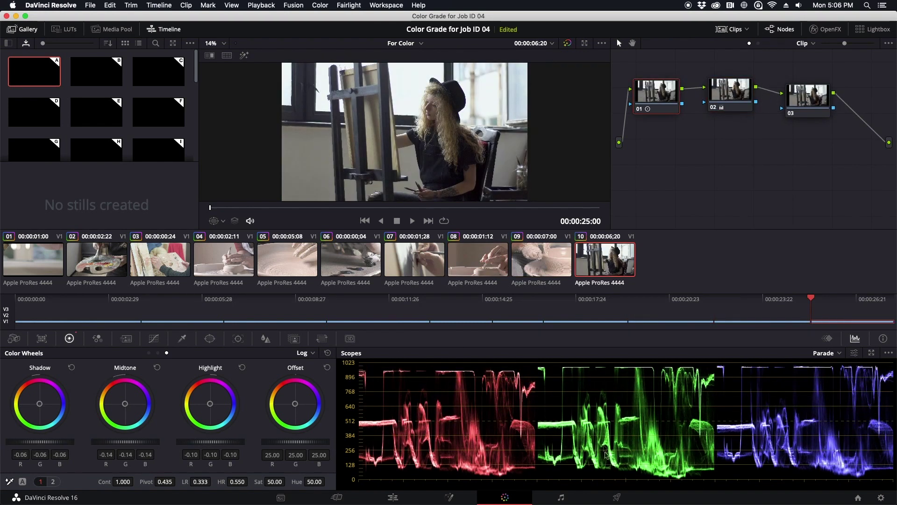
key(shift+8)
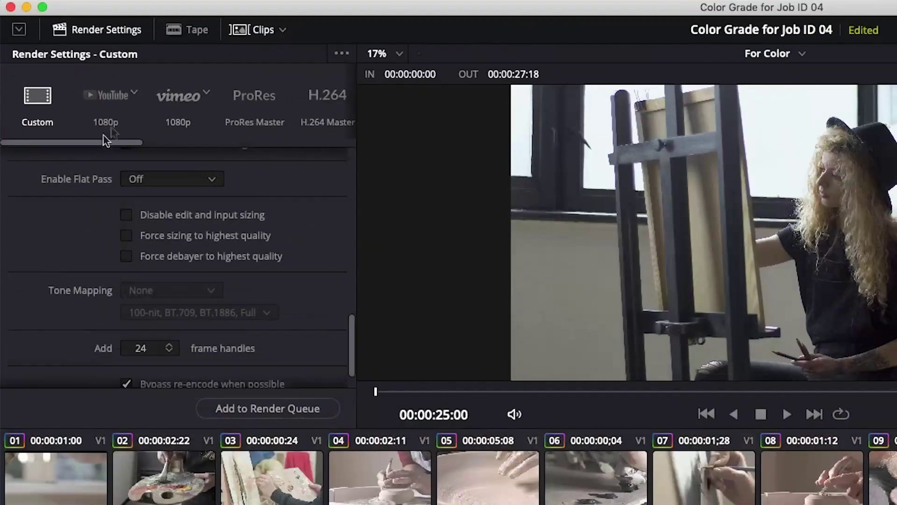
drag(104, 137, 256, 136)
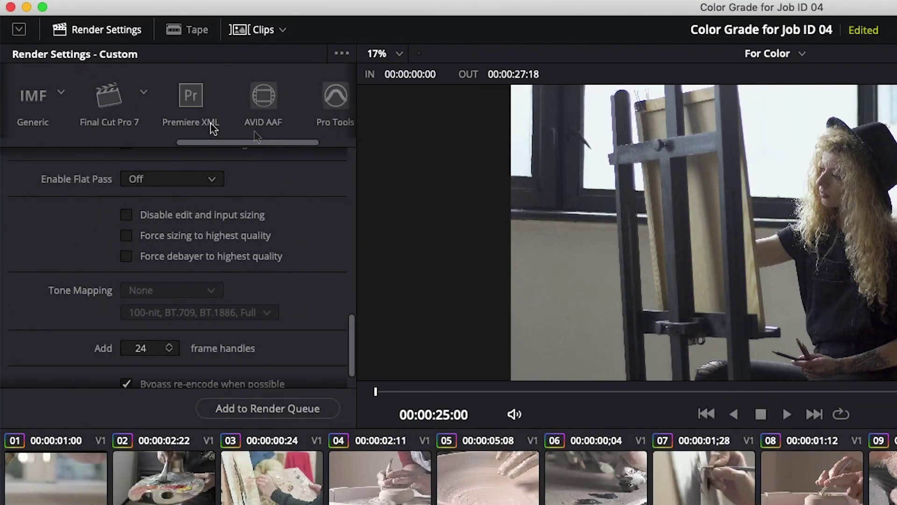
Step: Choose the Premiere XML render preset with the For Color folder as output location
click(188, 96)
scroll(259, 225, up, 10)
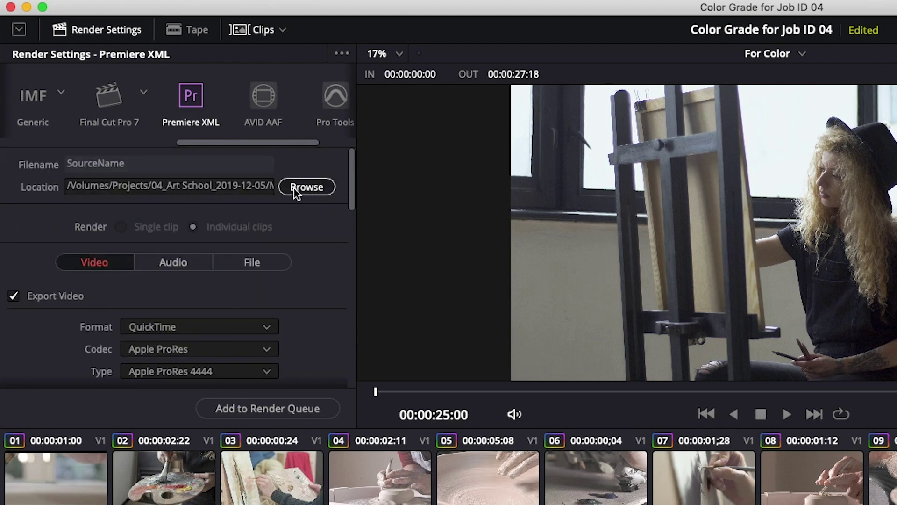
click(299, 188)
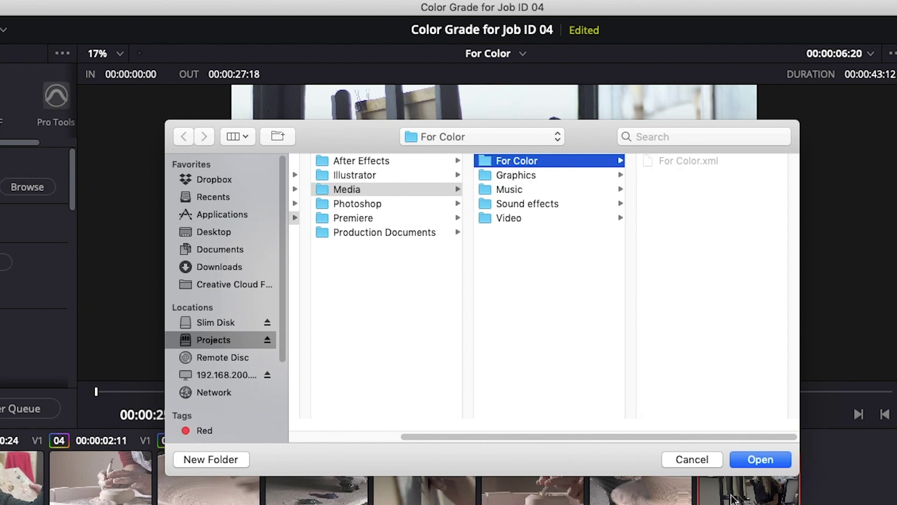
click(760, 460)
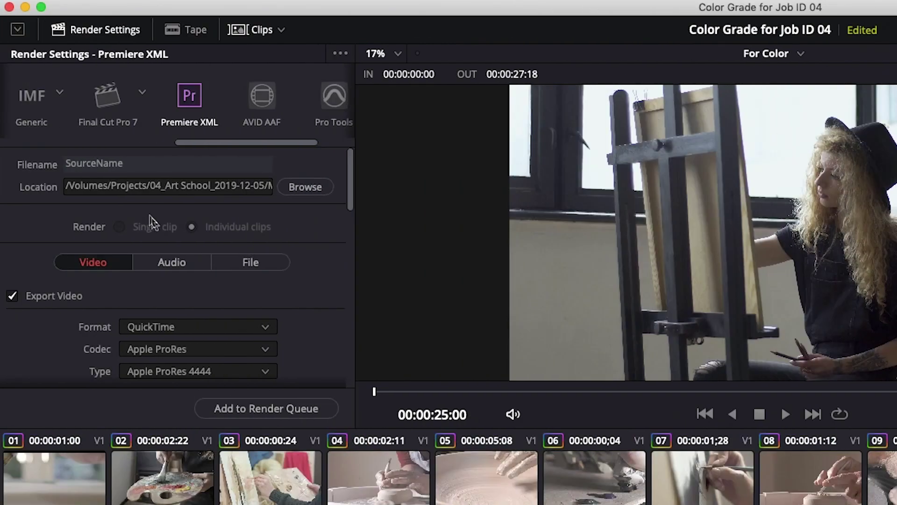
Step: Uncheck Export Audio and add the Premiere XML render to the render queue
click(173, 264)
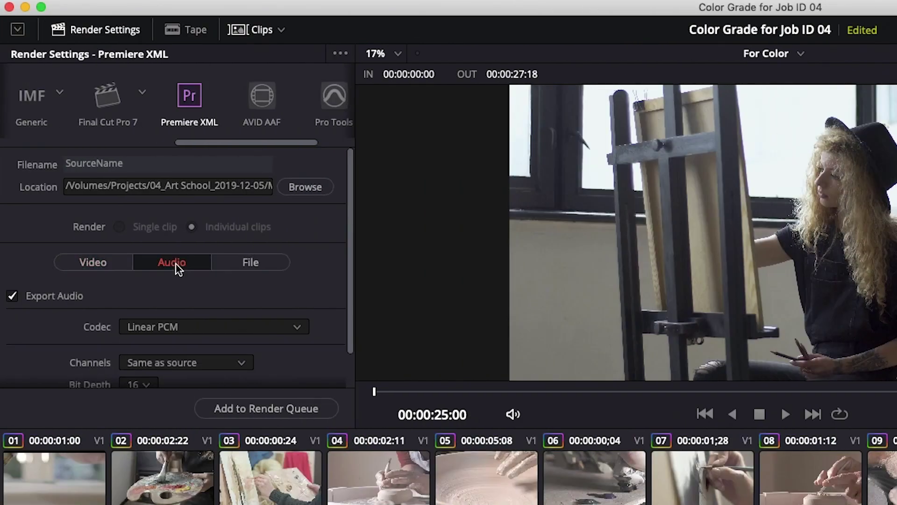
click(18, 299)
click(94, 262)
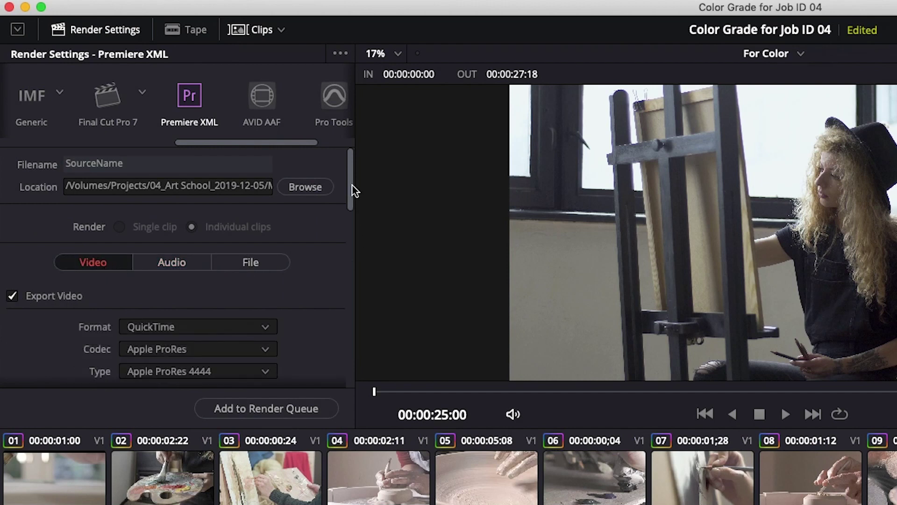
drag(351, 189, 350, 367)
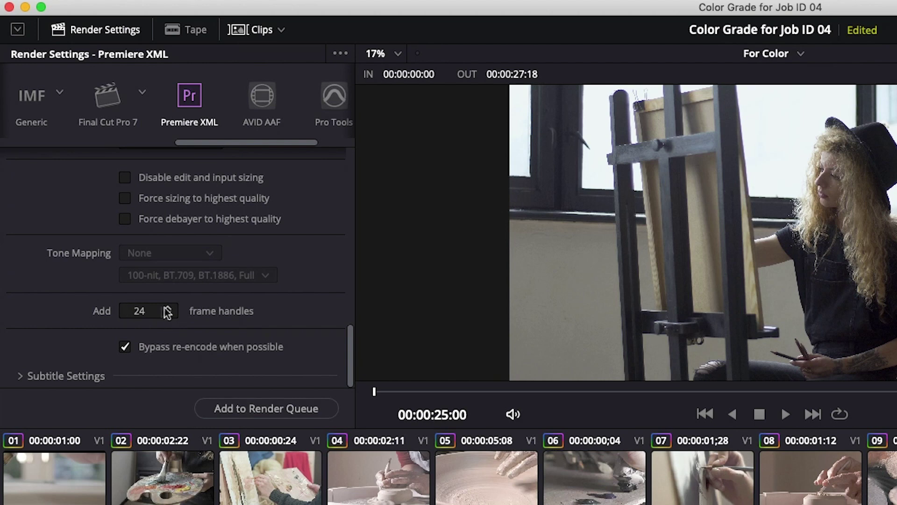
click(264, 408)
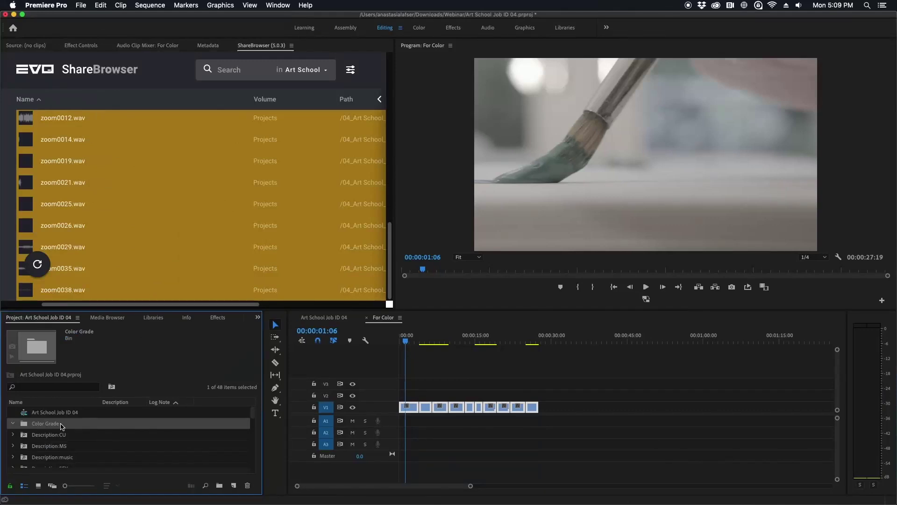
Step: Select For Color.20191209170922.xml from Projects > 04_Art School > Media > For Color for import
click(65, 424)
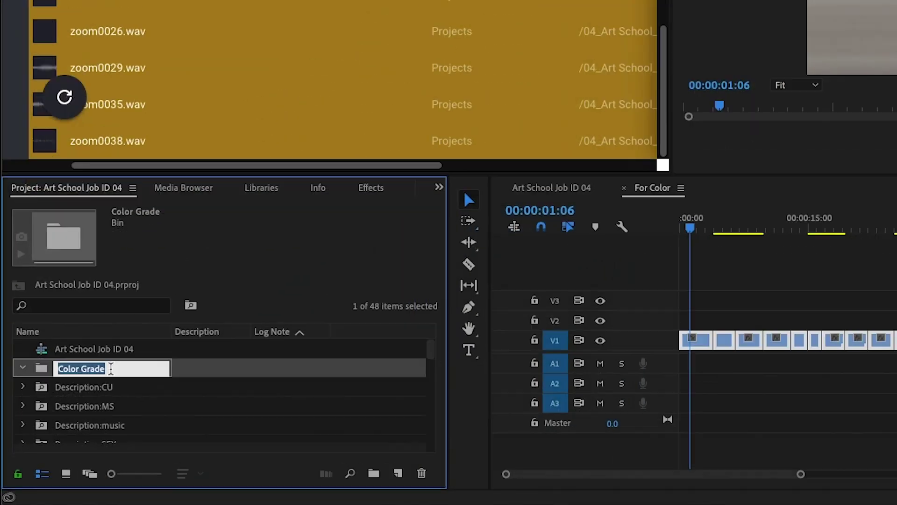
click(21, 424)
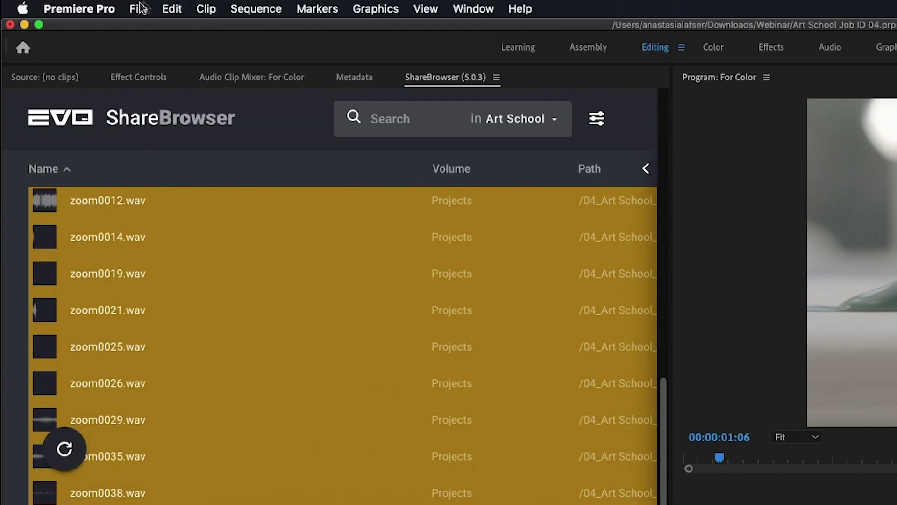
click(138, 9)
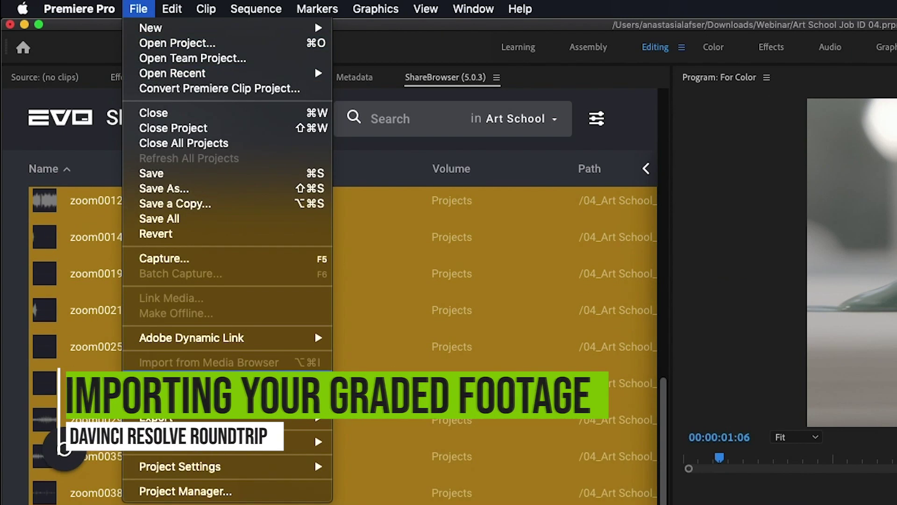
click(276, 379)
click(495, 360)
click(643, 238)
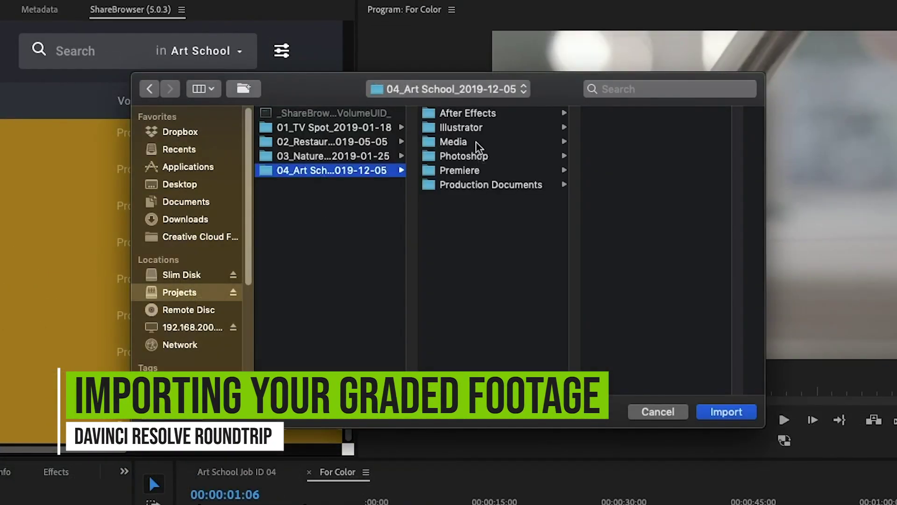
click(454, 141)
click(468, 112)
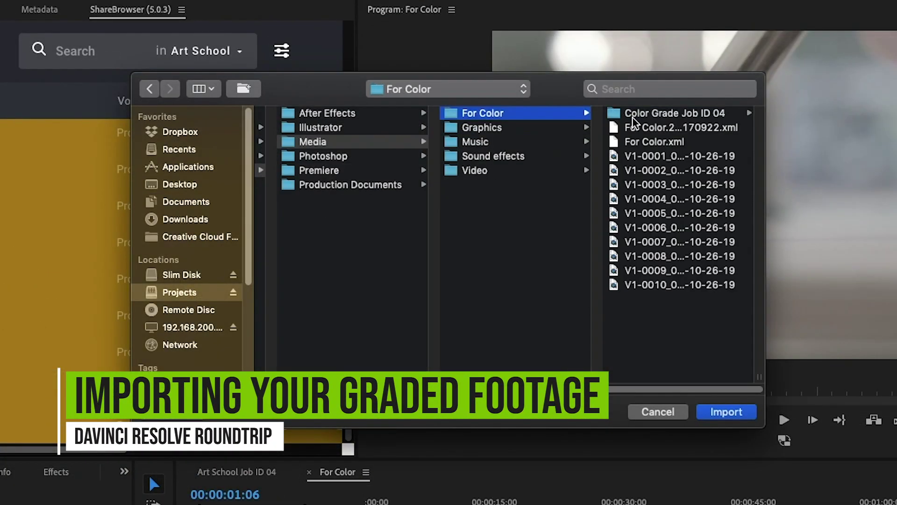
click(556, 130)
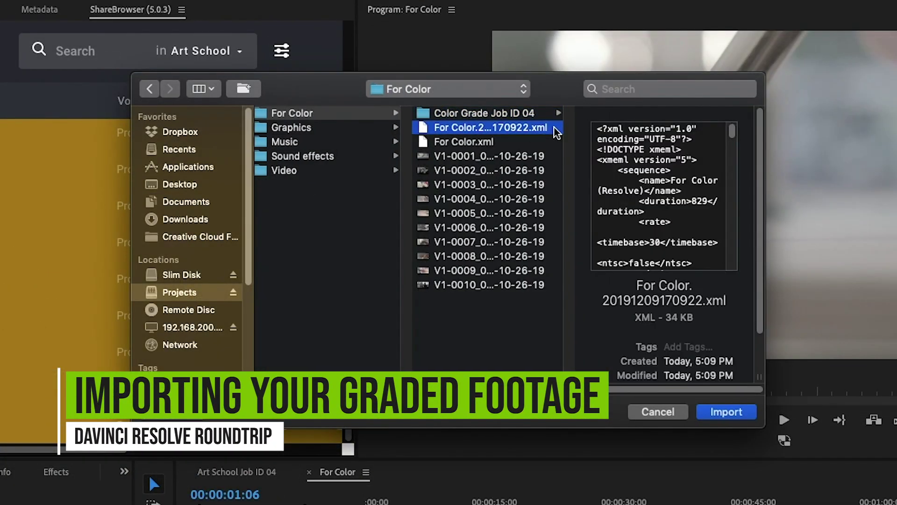
Step: Import the XML, open the For Color (Resolve) sequence and select its graded V1 clips
click(738, 413)
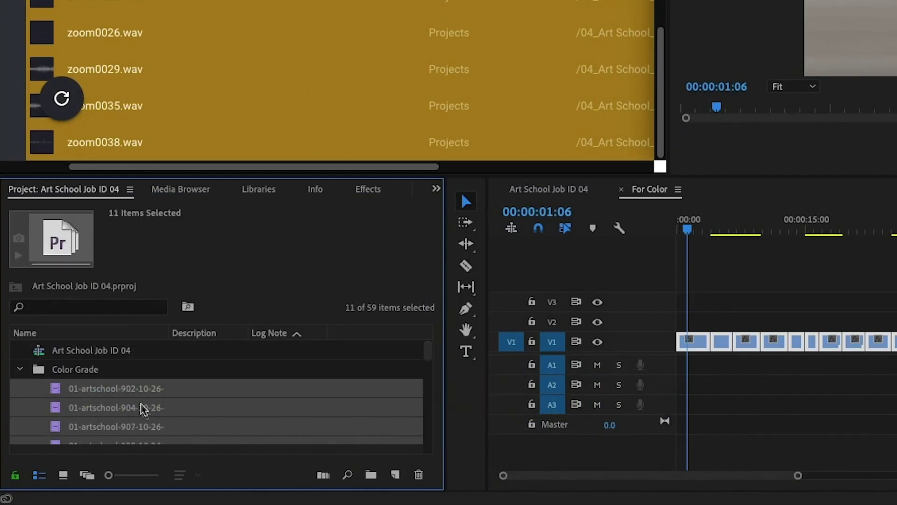
scroll(215, 397, down, 2)
double_click(154, 388)
drag(603, 304, 228, 344)
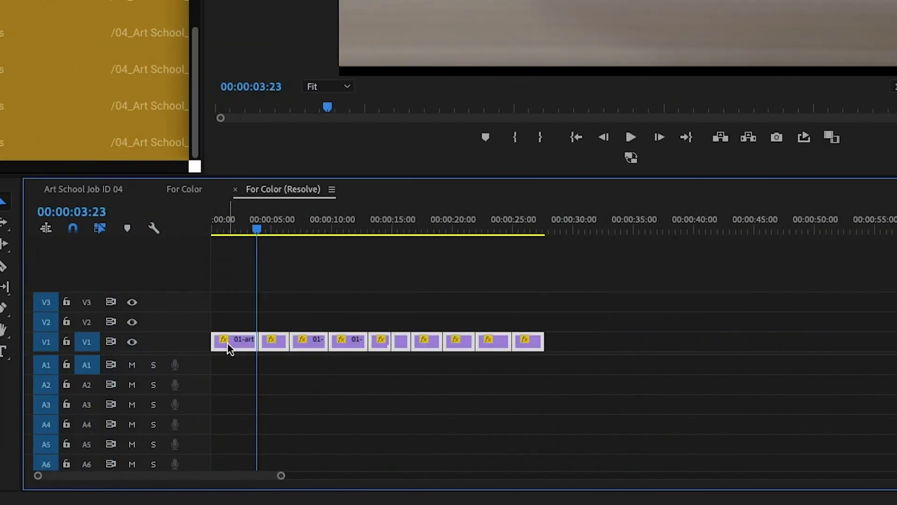
Step: In Art School Job ID 04, lock V1 and V2 and paste the graded clips at the start
click(109, 192)
click(66, 342)
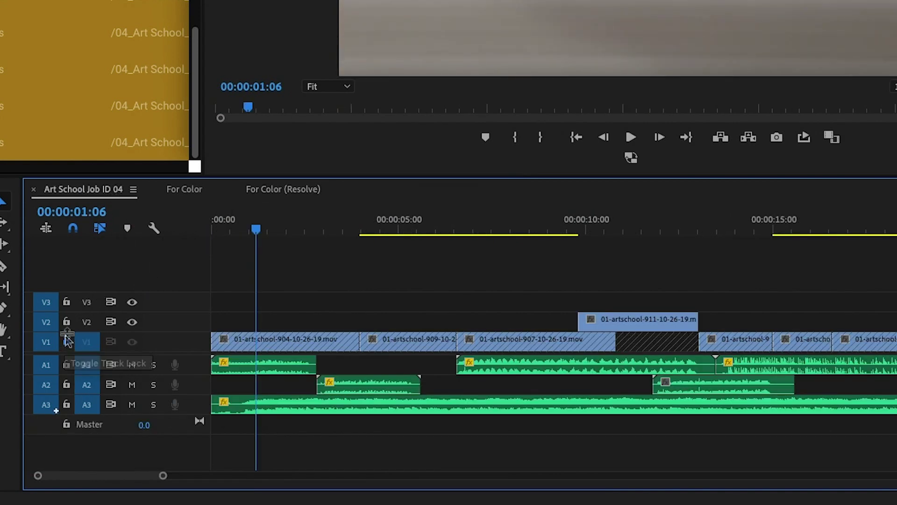
click(67, 322)
drag(250, 225, 176, 235)
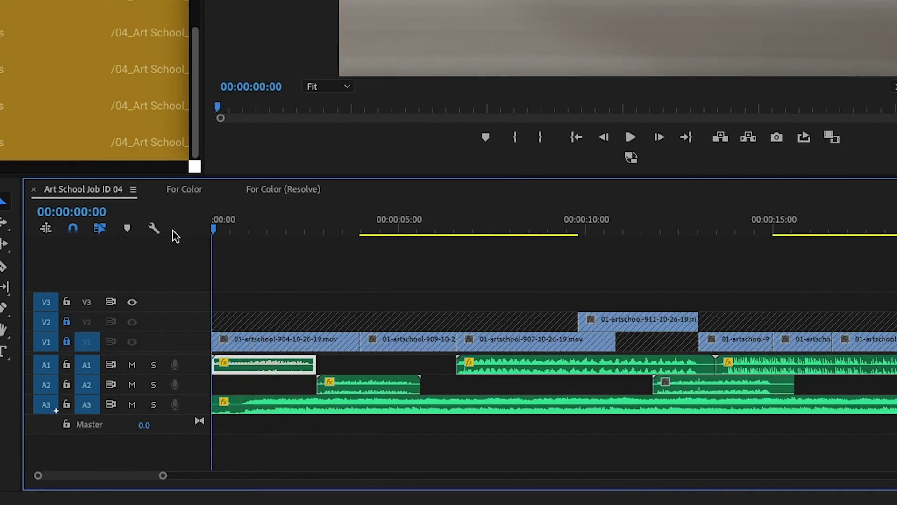
key(End)
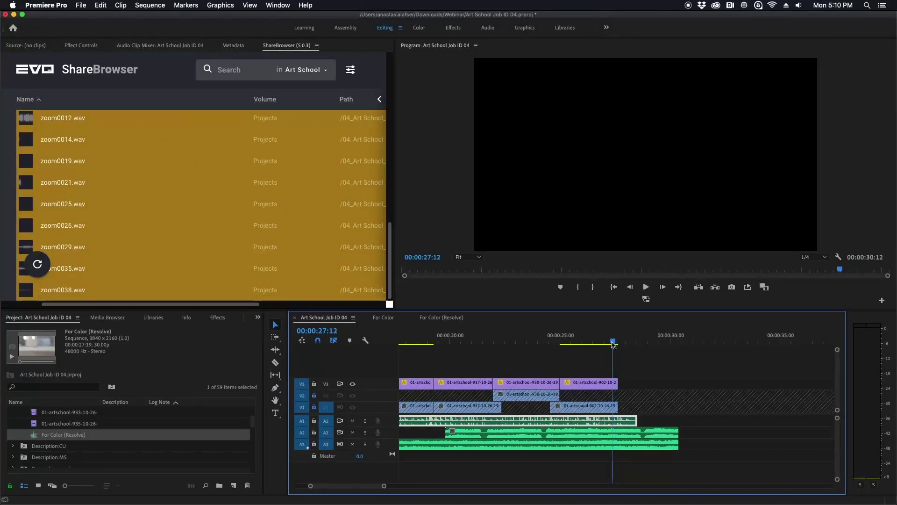
drag(605, 306, 494, 320)
drag(527, 354, 493, 358)
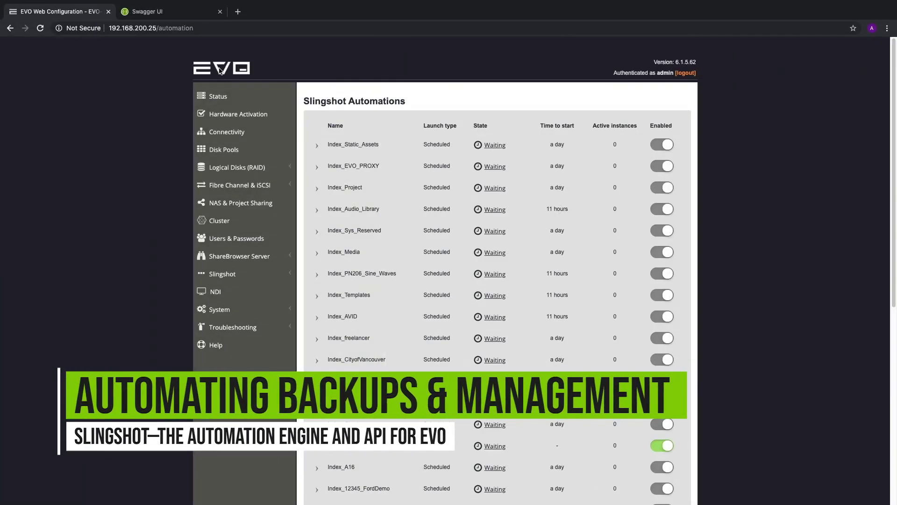
click(179, 11)
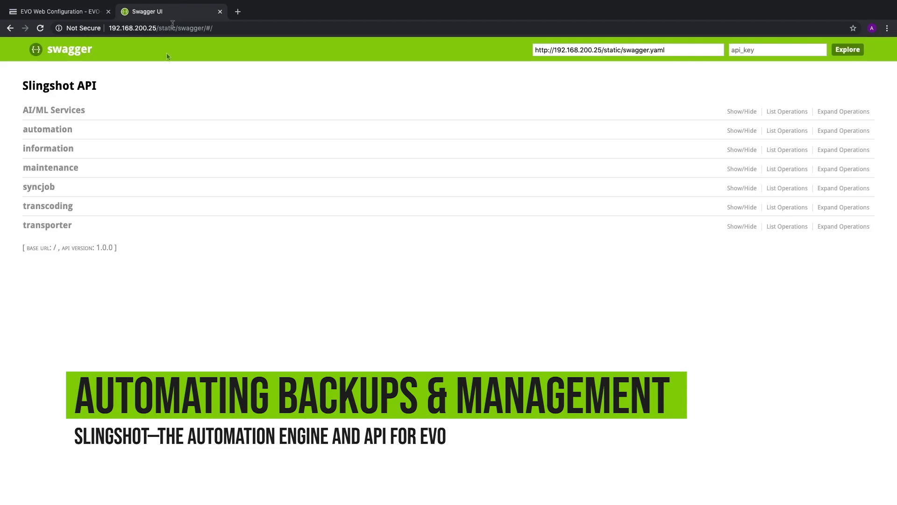
click(46, 130)
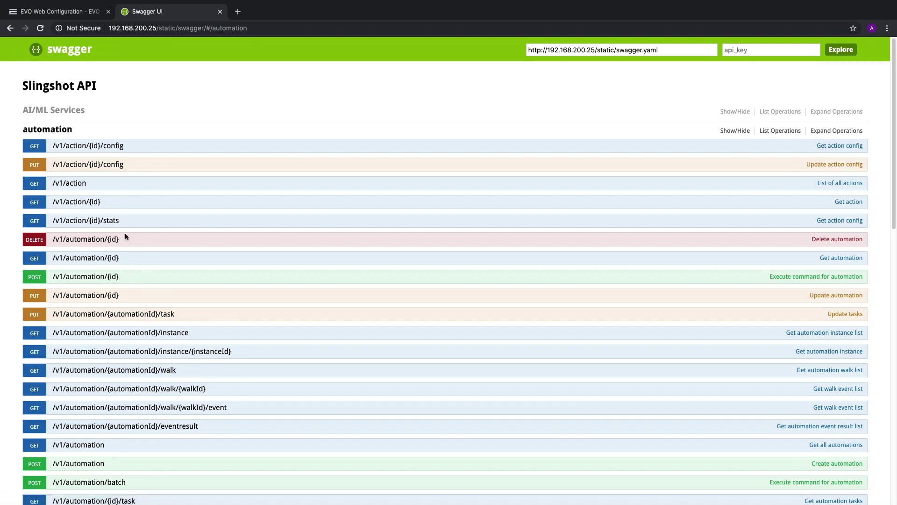
click(66, 14)
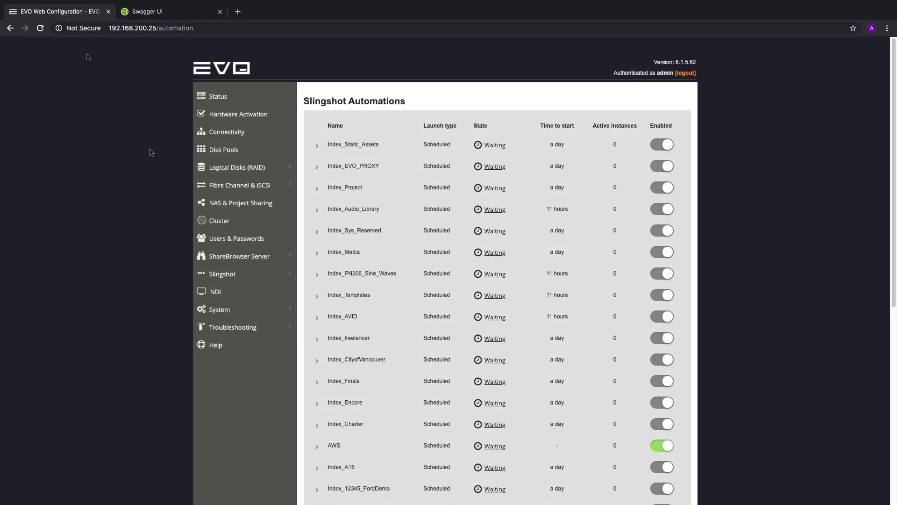
Step: Expand Slingshot in the sidebar, locate the AWS automation row and open its Edit page
click(225, 275)
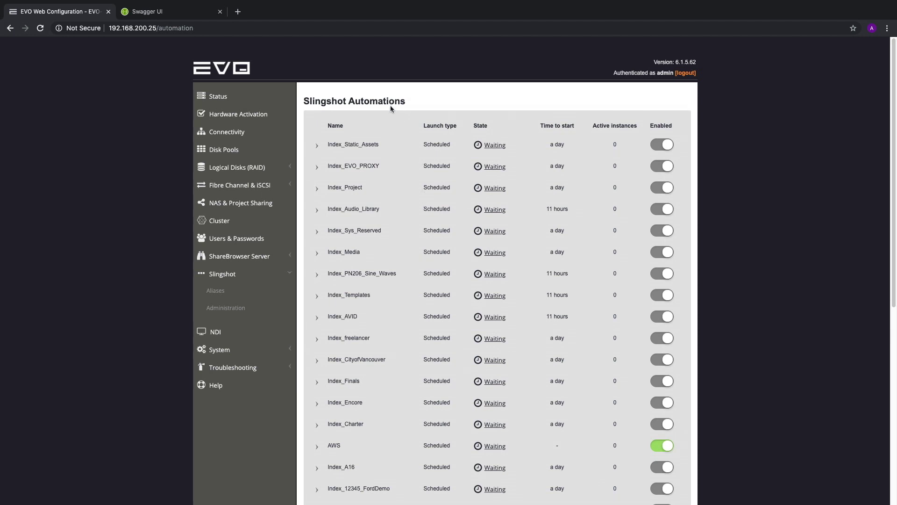
scroll(416, 357, down, 1)
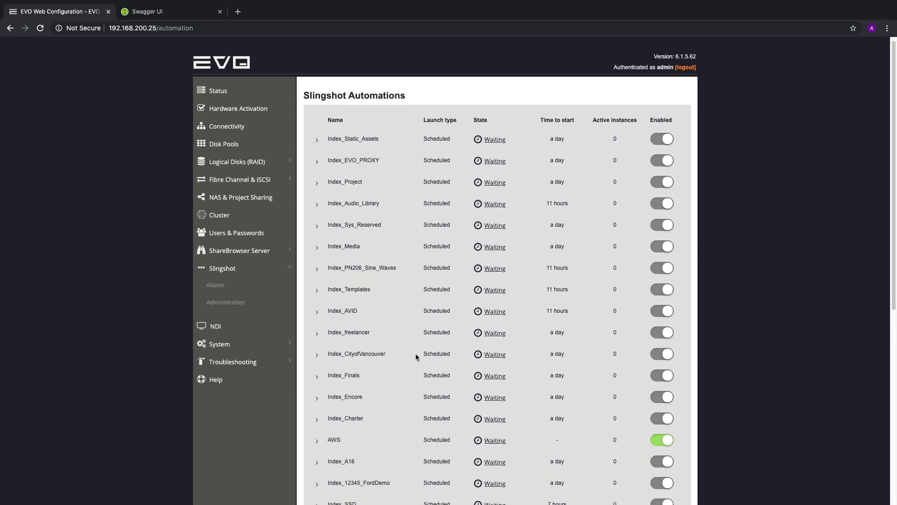
scroll(416, 356, down, 2)
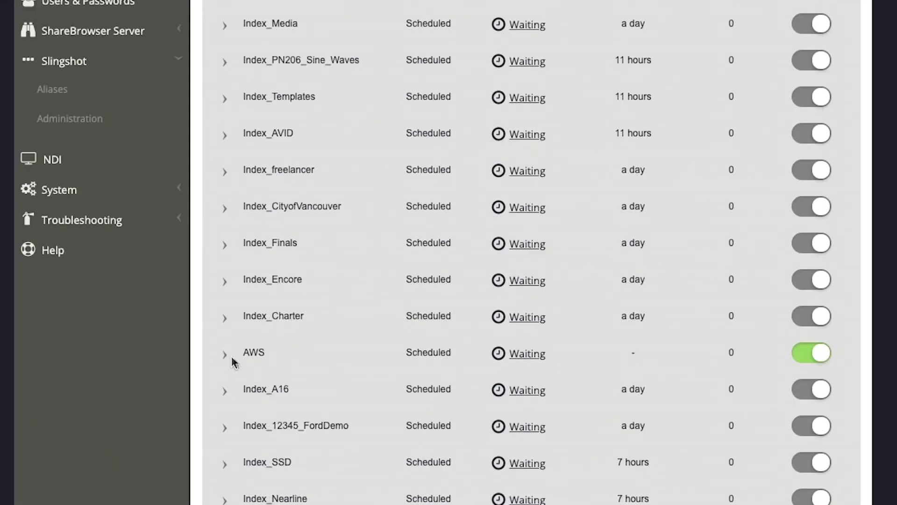
click(224, 356)
click(699, 490)
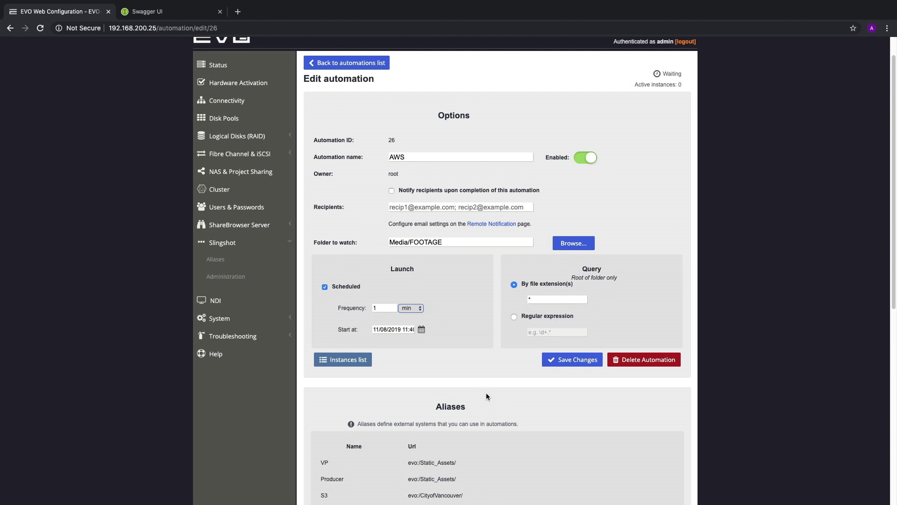
double_click(393, 157)
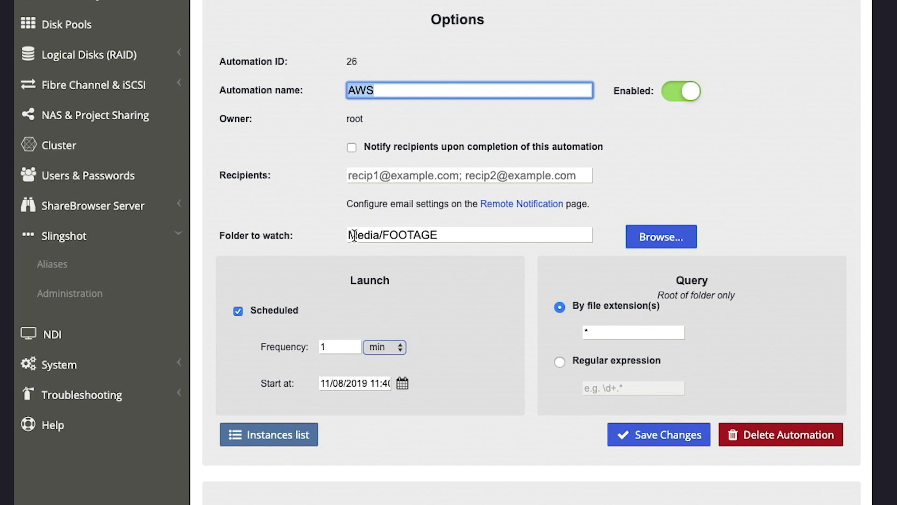
drag(352, 235, 389, 237)
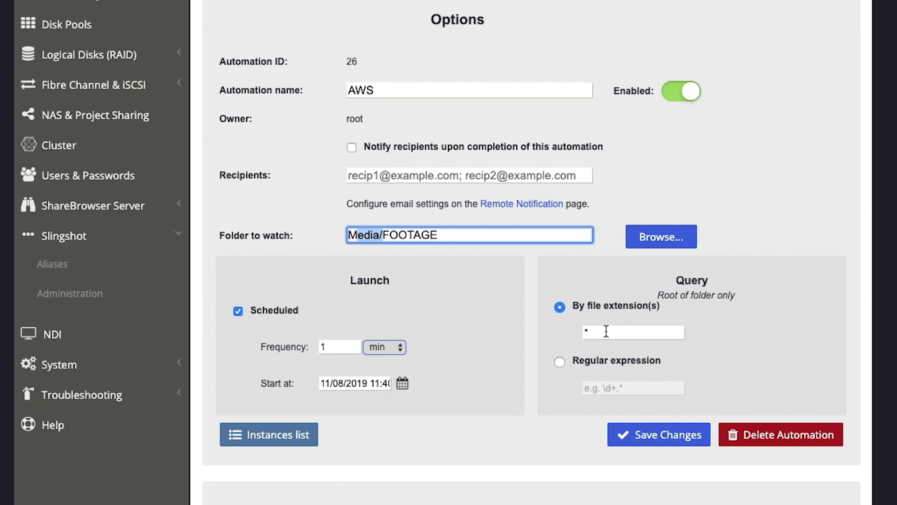
click(499, 355)
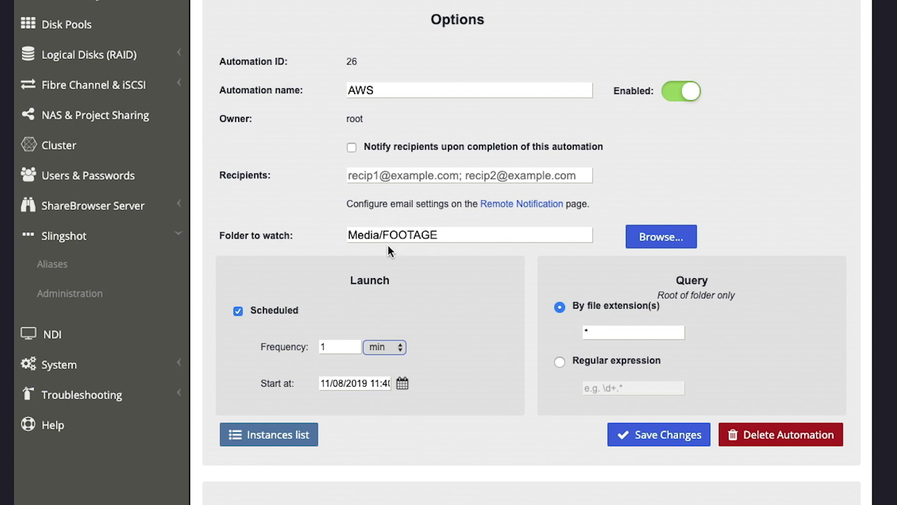
Step: Add a new task to the automation and set its storage scheme to Amazon S3
scroll(474, 415, up, 2)
scroll(474, 415, down, 12)
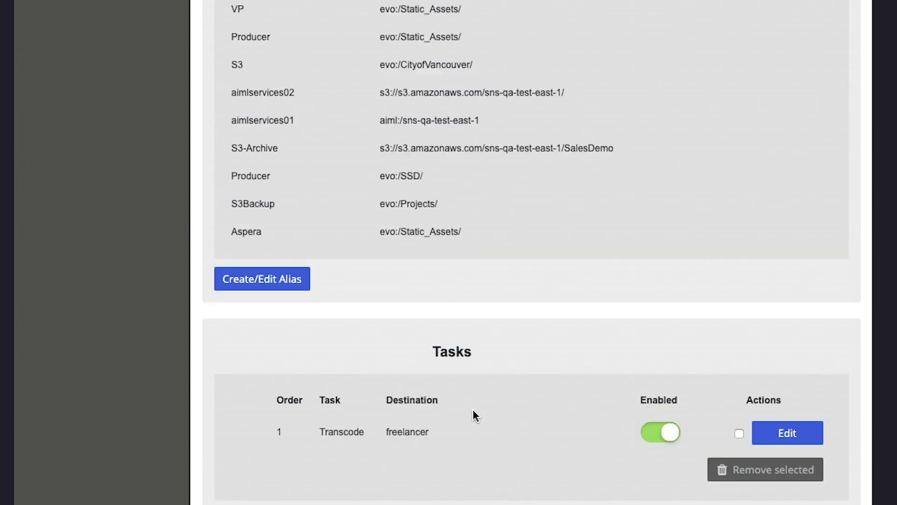
scroll(411, 413, down, 3)
click(254, 428)
scroll(522, 353, up, 1)
click(443, 103)
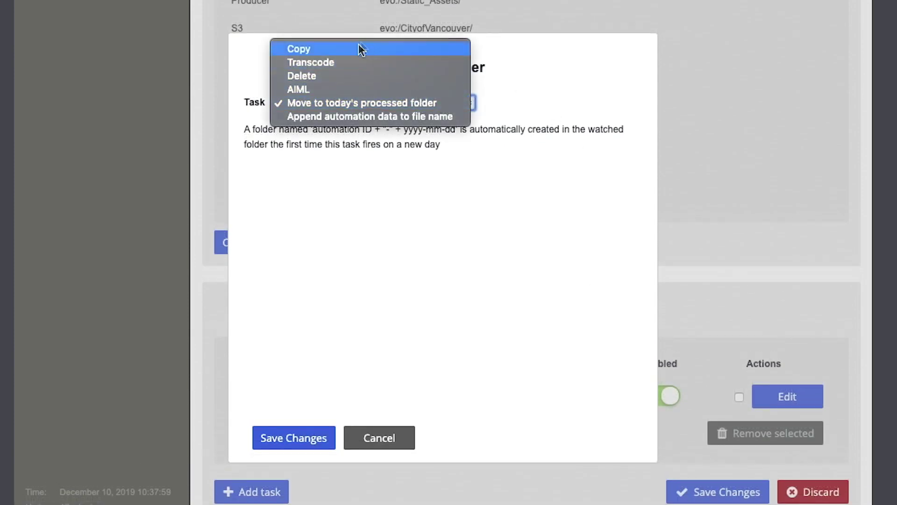
click(451, 218)
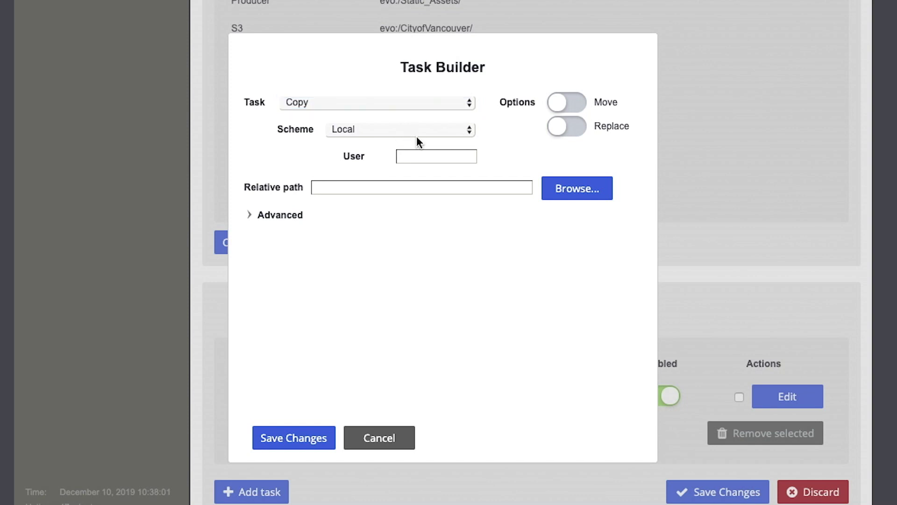
click(416, 131)
click(419, 198)
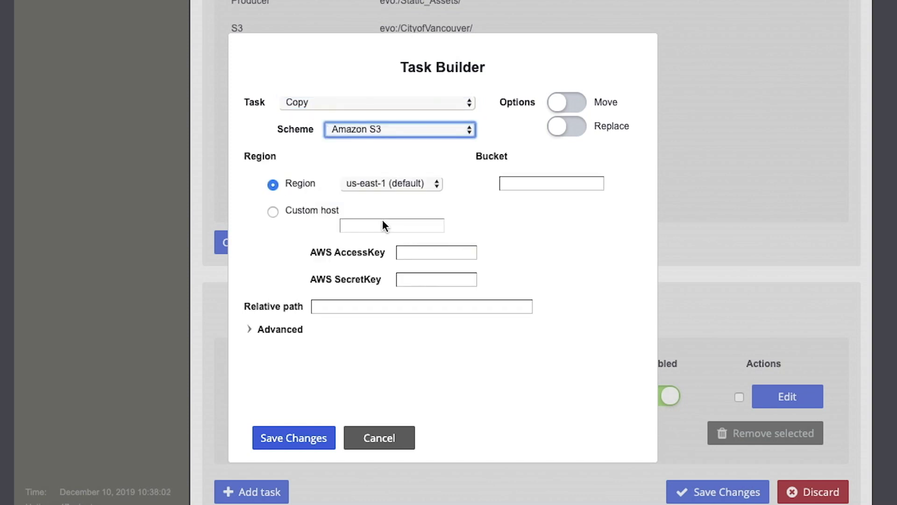
click(519, 183)
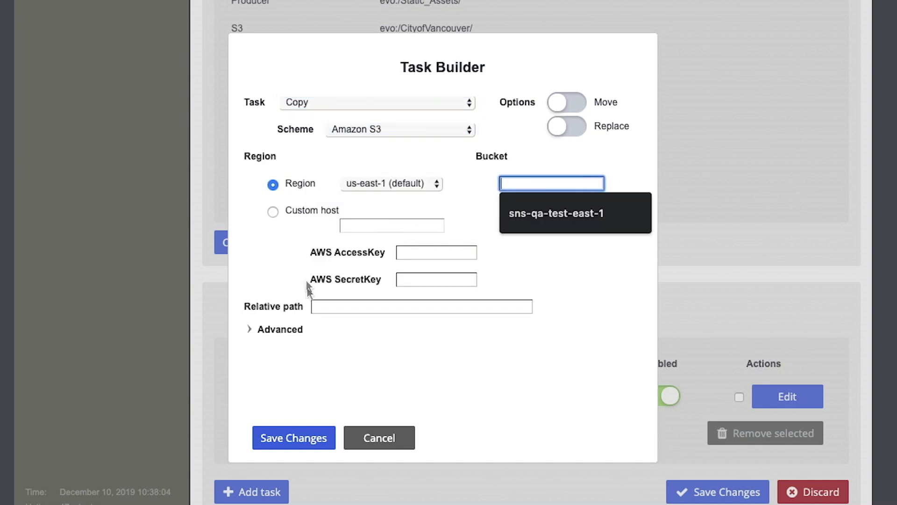
Step: Review the advanced options, keep Copy as the task type, and save the S3 task
click(249, 329)
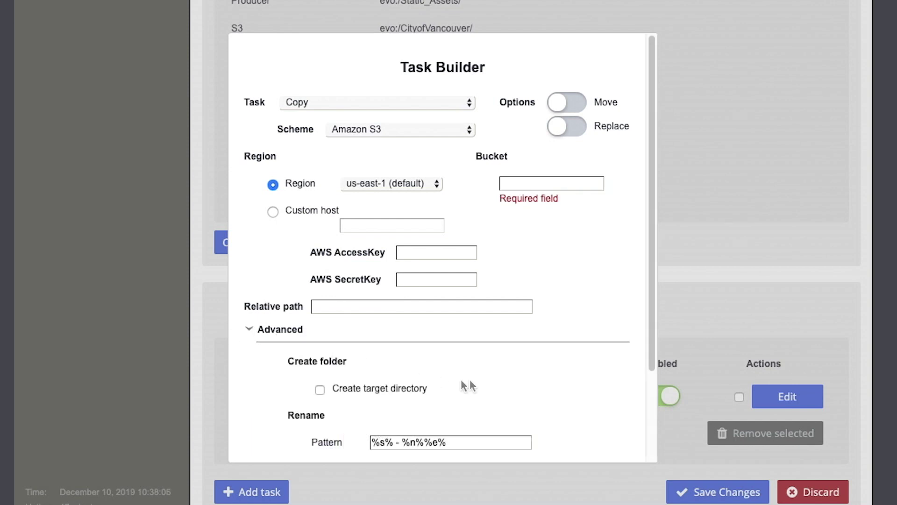
scroll(470, 380, down, 5)
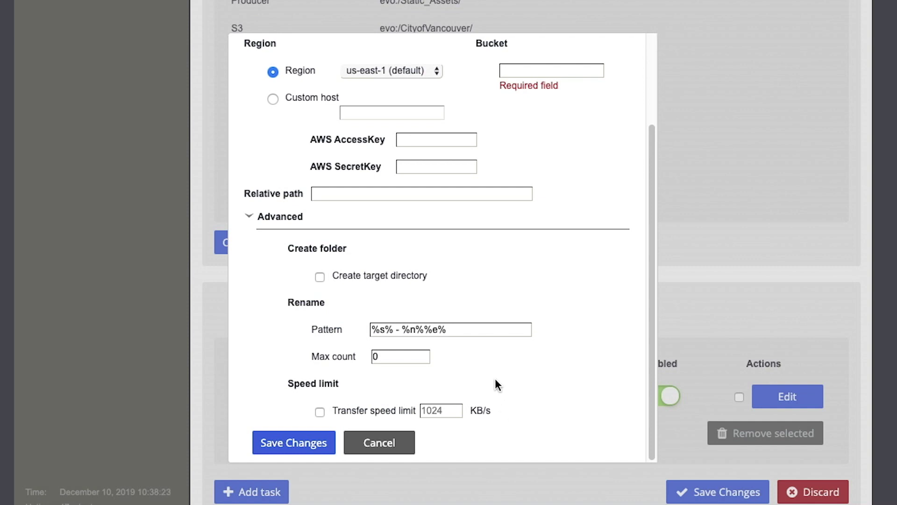
scroll(498, 385, up, 3)
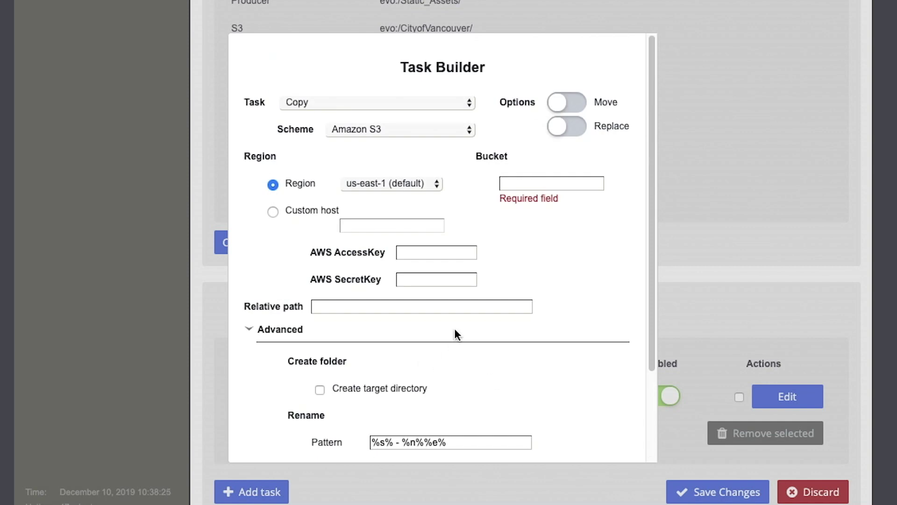
click(457, 102)
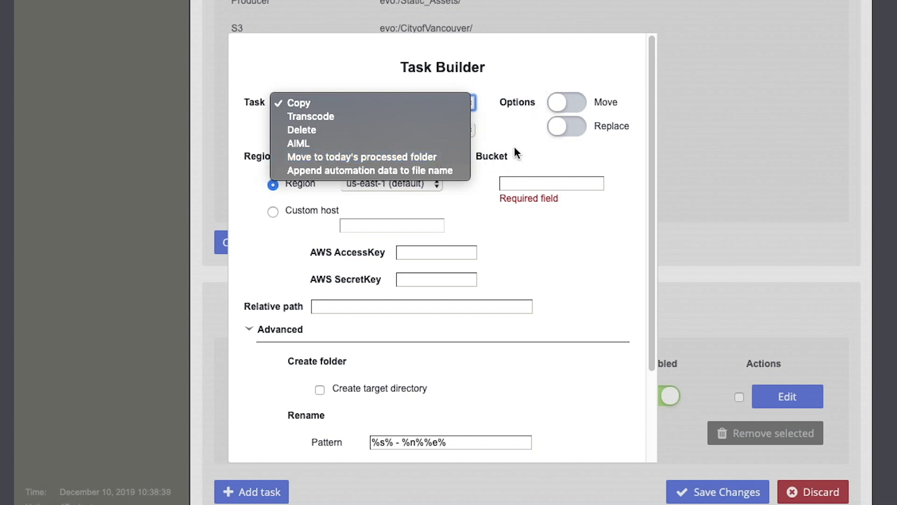
click(532, 250)
scroll(514, 253, down, 5)
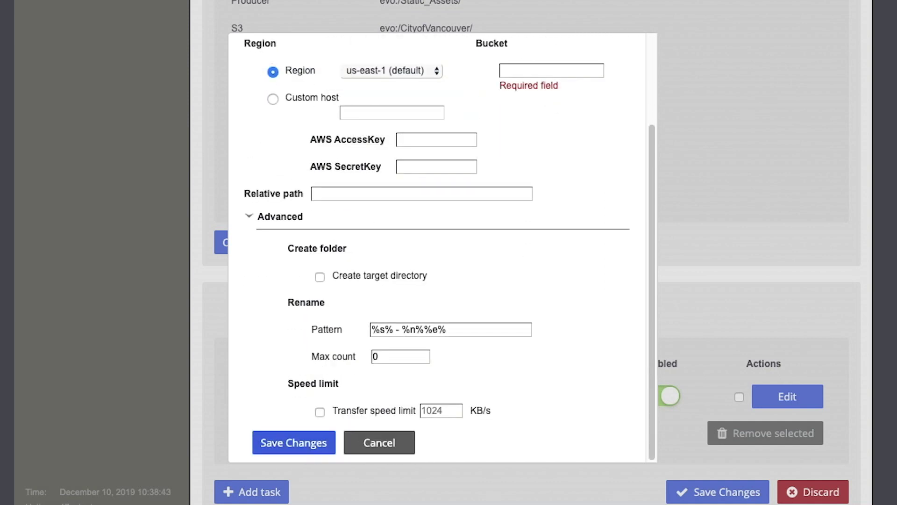
click(319, 444)
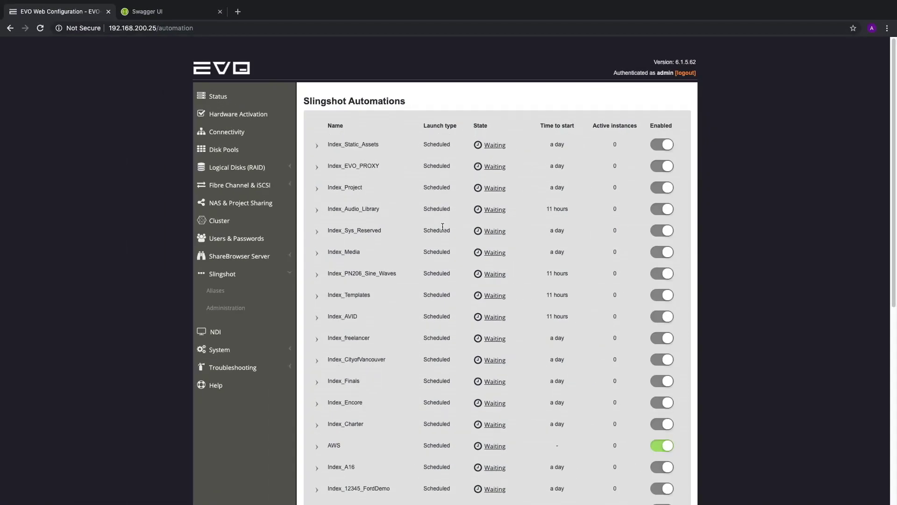
Step: Start a new job under Replication Jobs, opening the Copy/Replace, Daily 01:00 form
scroll(443, 226, down, 7)
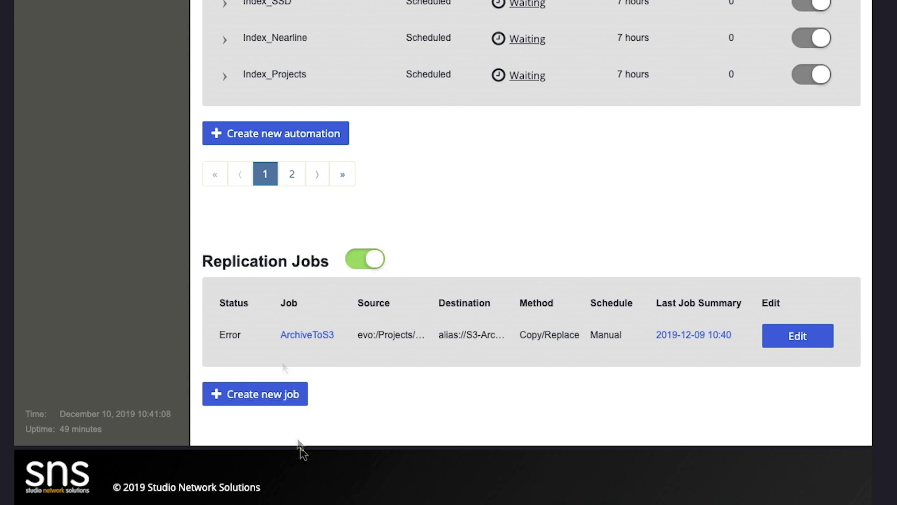
click(277, 400)
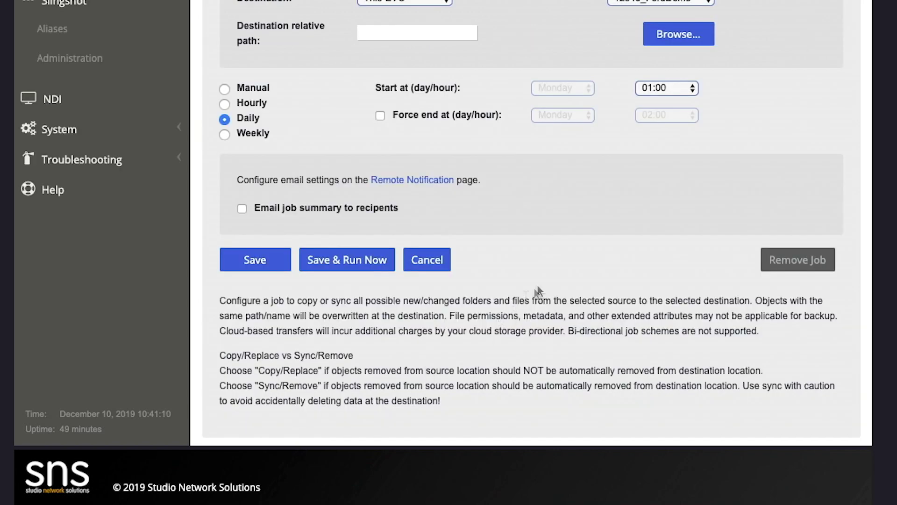
scroll(541, 287, up, 9)
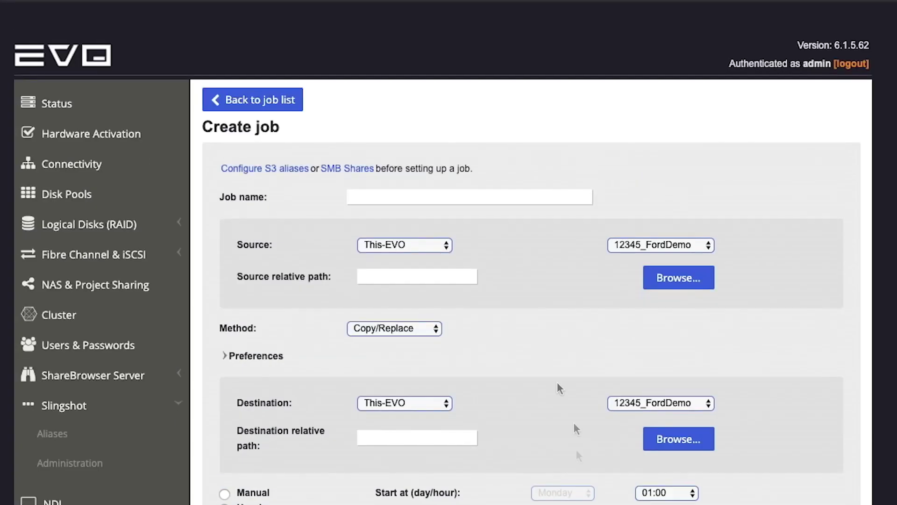
Step: Keep the source as This-EVO, expand Preferences and enter 1000 days for the older-than filter
click(420, 246)
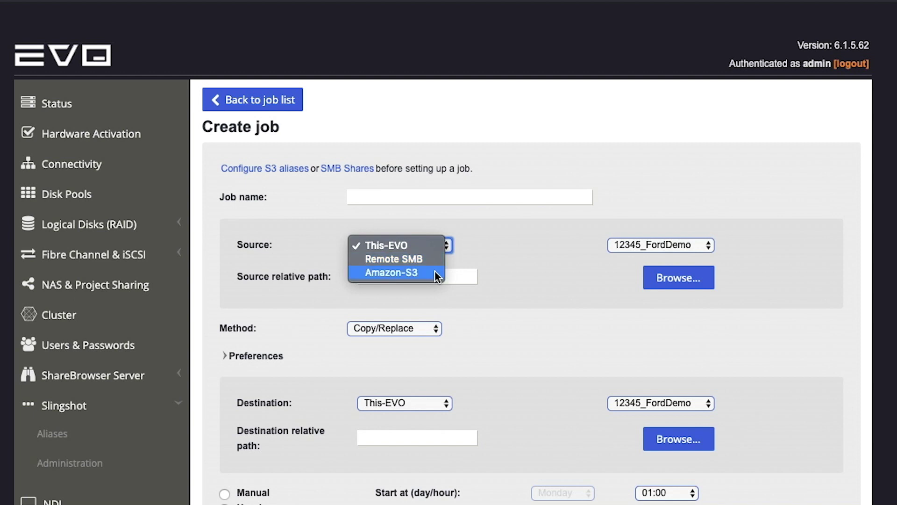
click(478, 285)
click(225, 357)
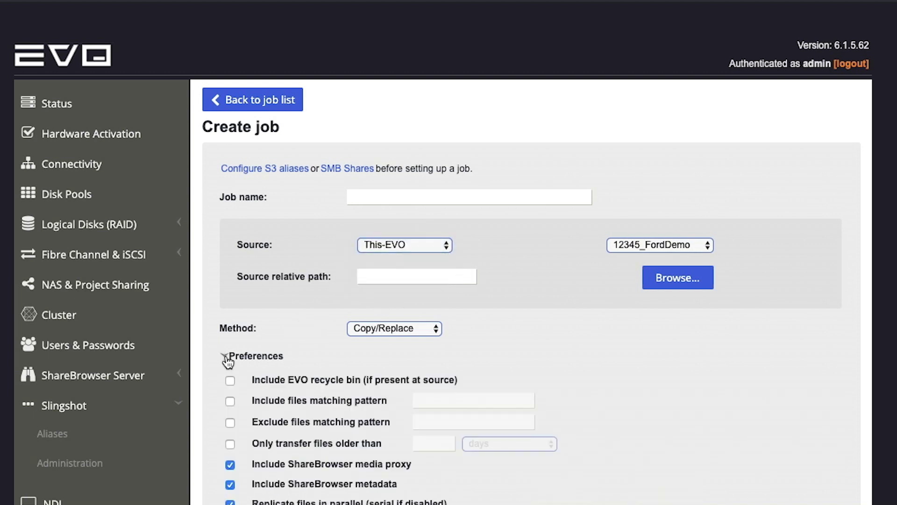
click(323, 446)
click(434, 445)
scroll(462, 397, down, 3)
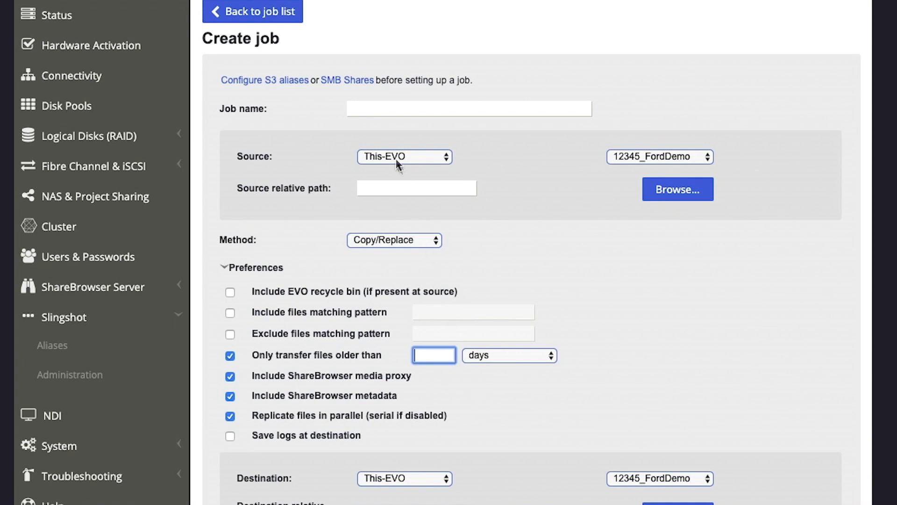
text(1000)
scroll(420, 380, down, 3)
Step: Set the destination to Amazon-S3 / S3-Archive and switch the file age filter off
click(422, 380)
click(430, 410)
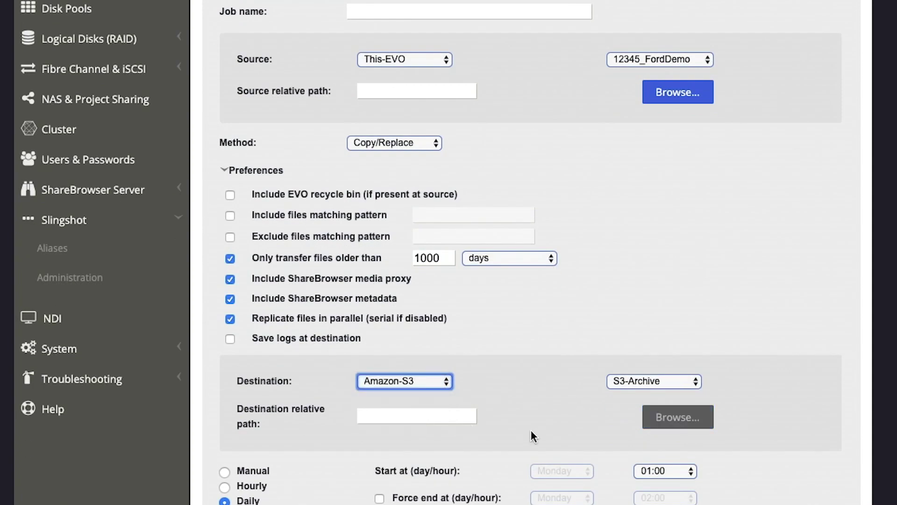
click(230, 258)
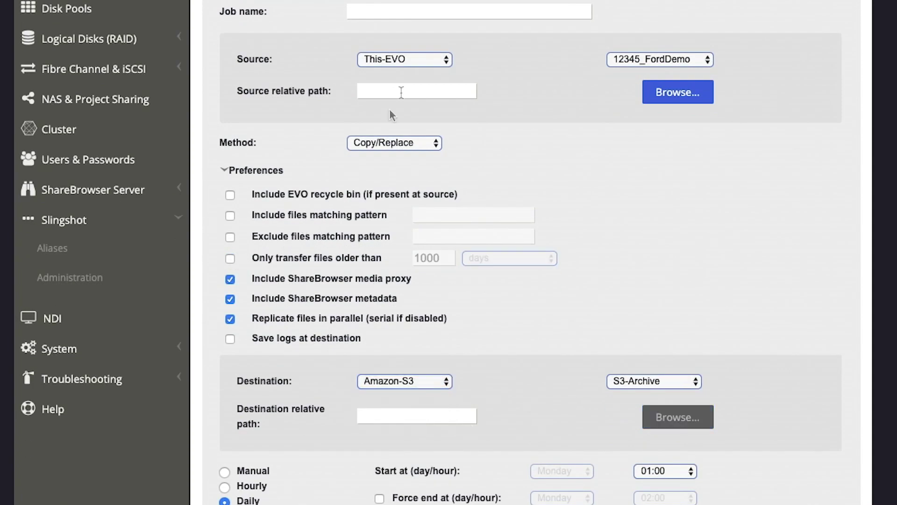
Step: Switch the destination from Amazon-S3 to Remote SMB, then review the schedule and Save / Save & Run Now options
click(416, 61)
click(501, 372)
click(415, 381)
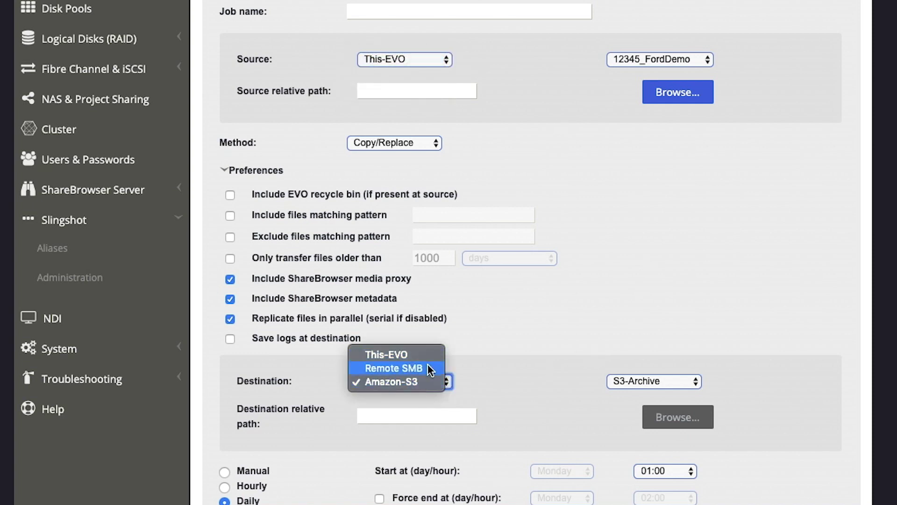
click(427, 365)
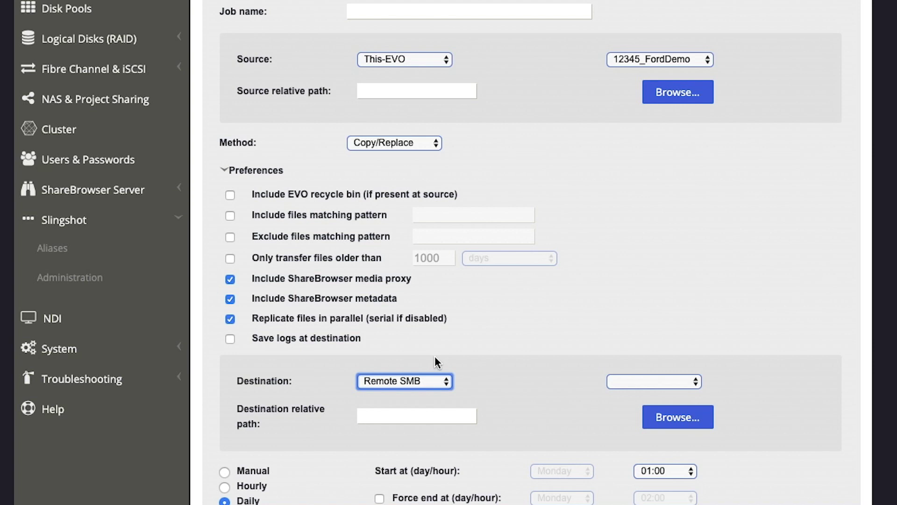
scroll(437, 356, down, 3)
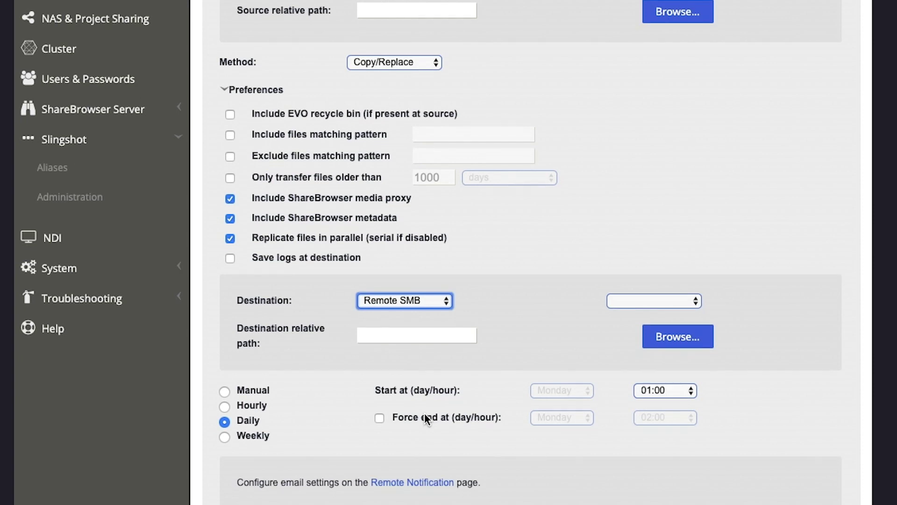
scroll(426, 418, down, 7)
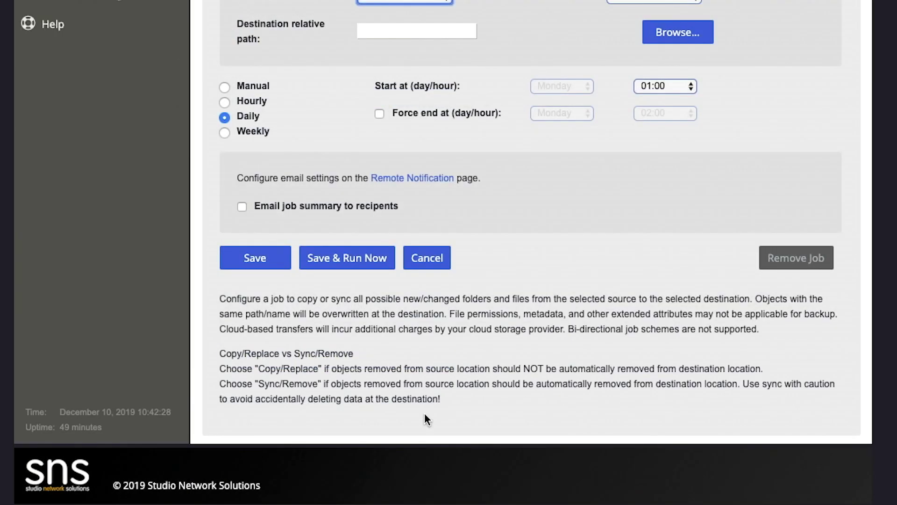
scroll(423, 408, up, 6)
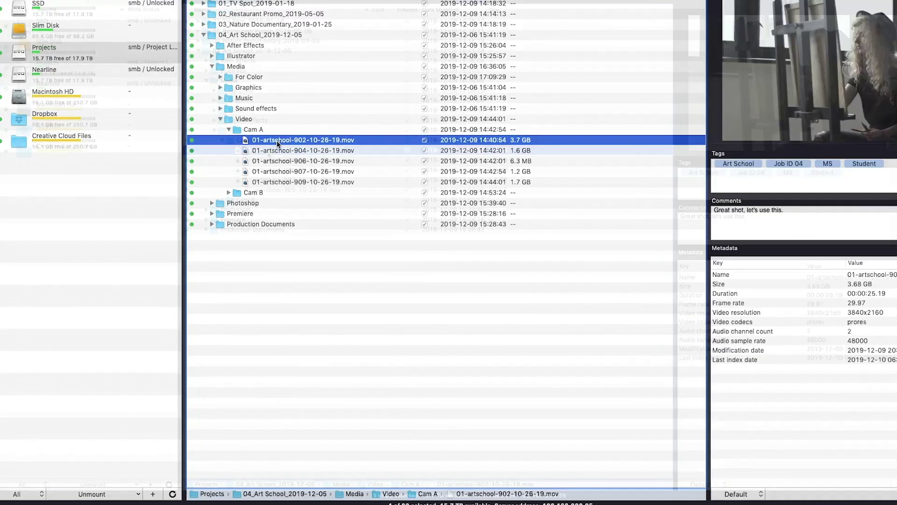
right_click(258, 161)
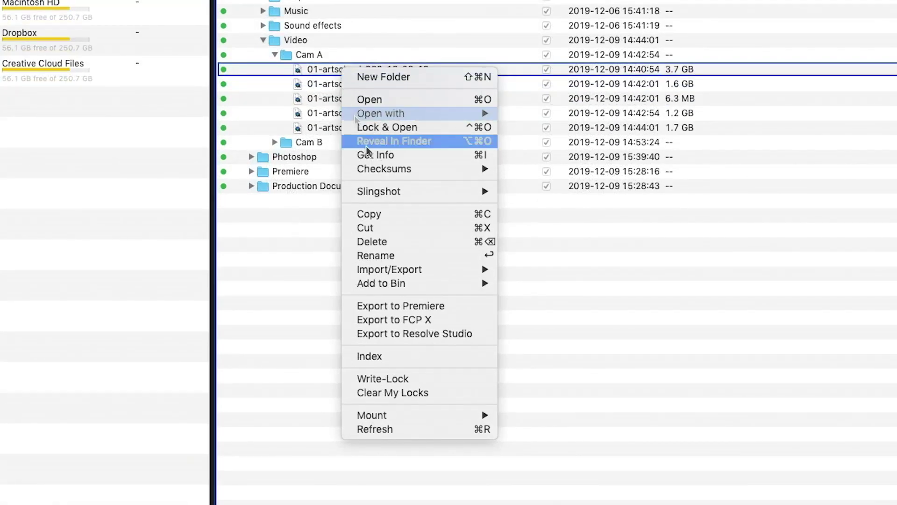
mouse_move(381, 188)
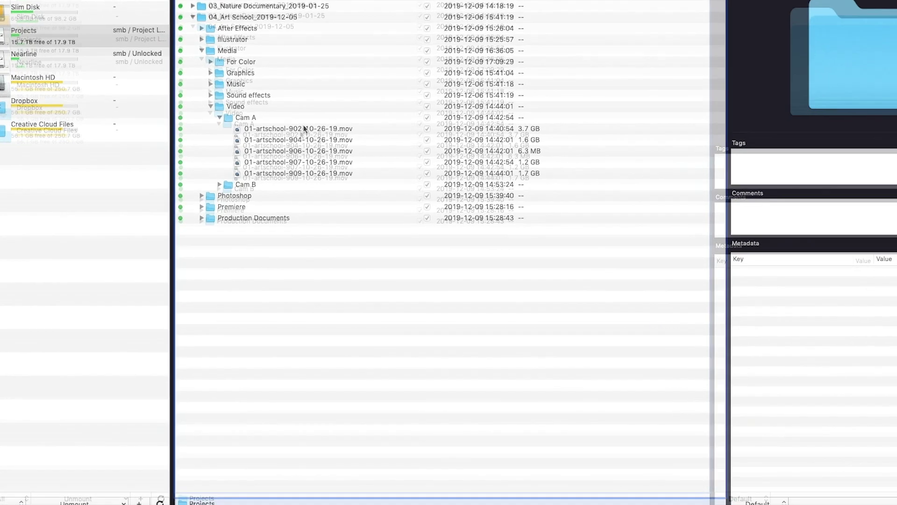
Step: Show the Slingshot submenu for 01-artschool-902-10-26-19.mov from its right-click menu
right_click(287, 158)
mouse_move(343, 235)
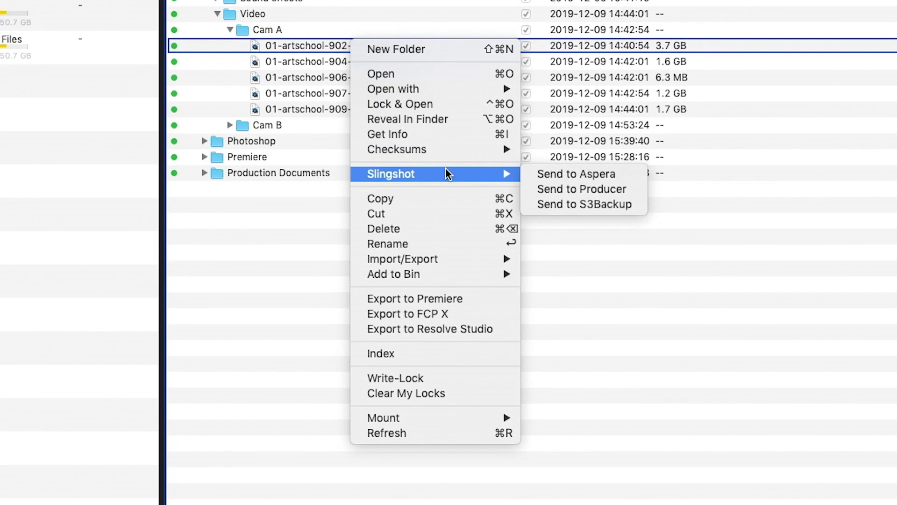